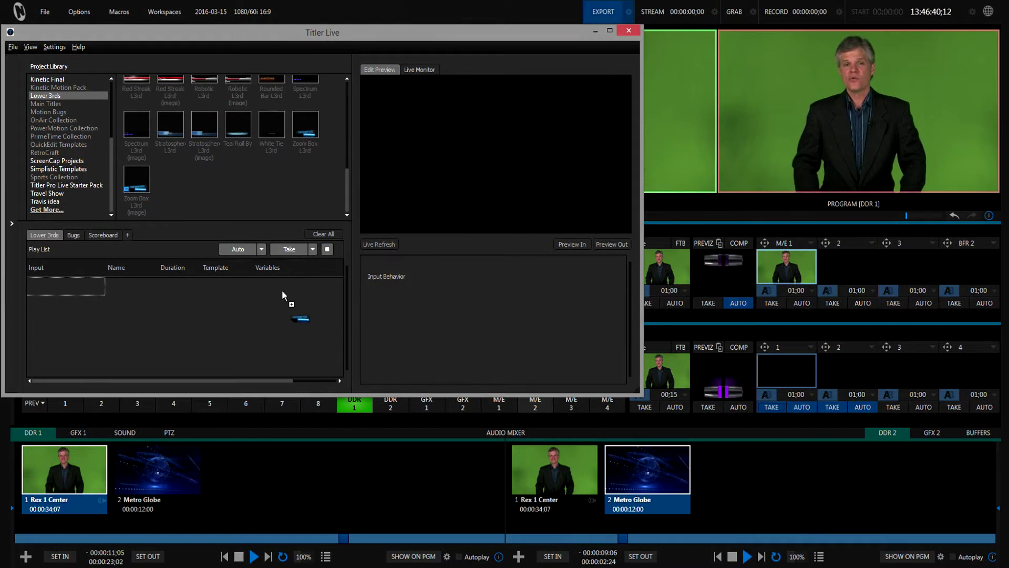
Add a Zoom Box L3rd title to the play list and take it to air.
drag(281, 289, 284, 288)
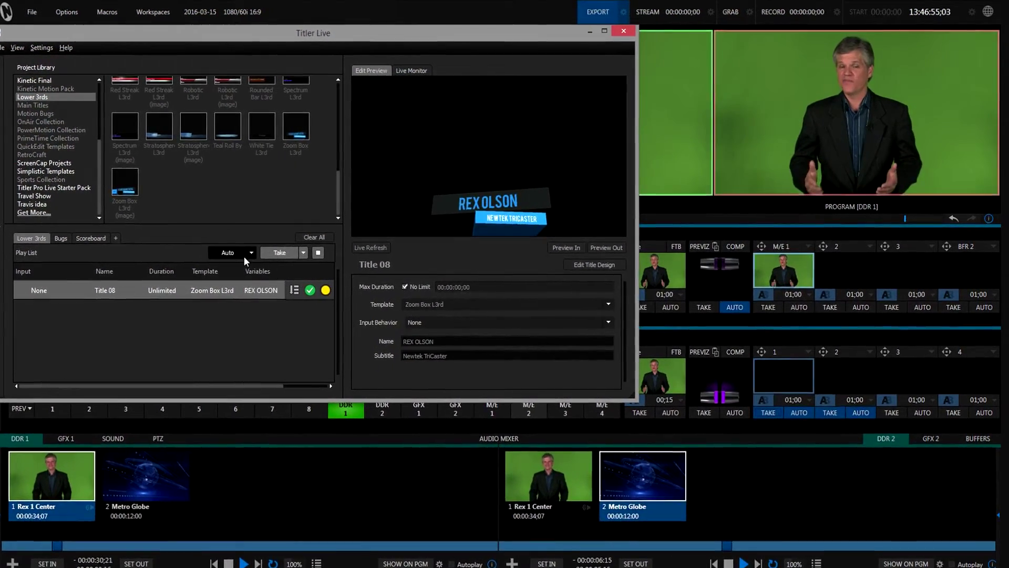
click(228, 254)
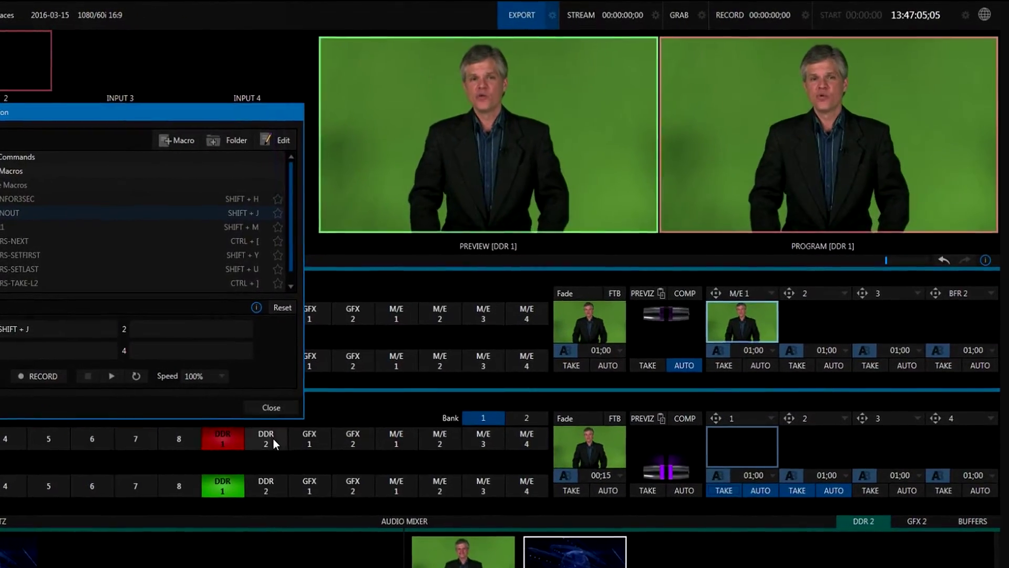
Switch the TriCaster Program output from DDR 1 to the DDR 2 globe clip.
click(285, 427)
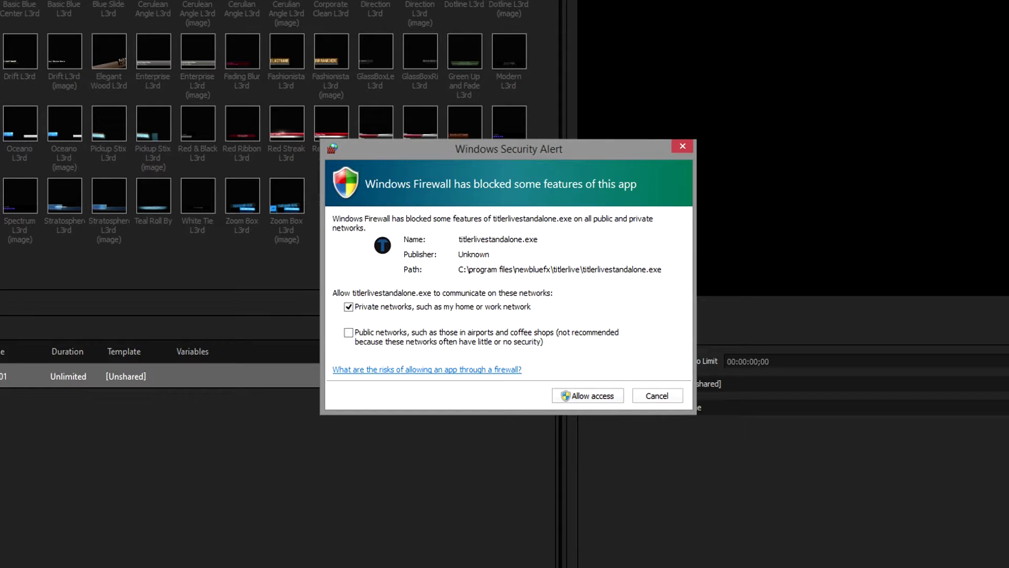
Allow titlerlivestandalone.exe through the Windows firewall on private networks.
click(588, 397)
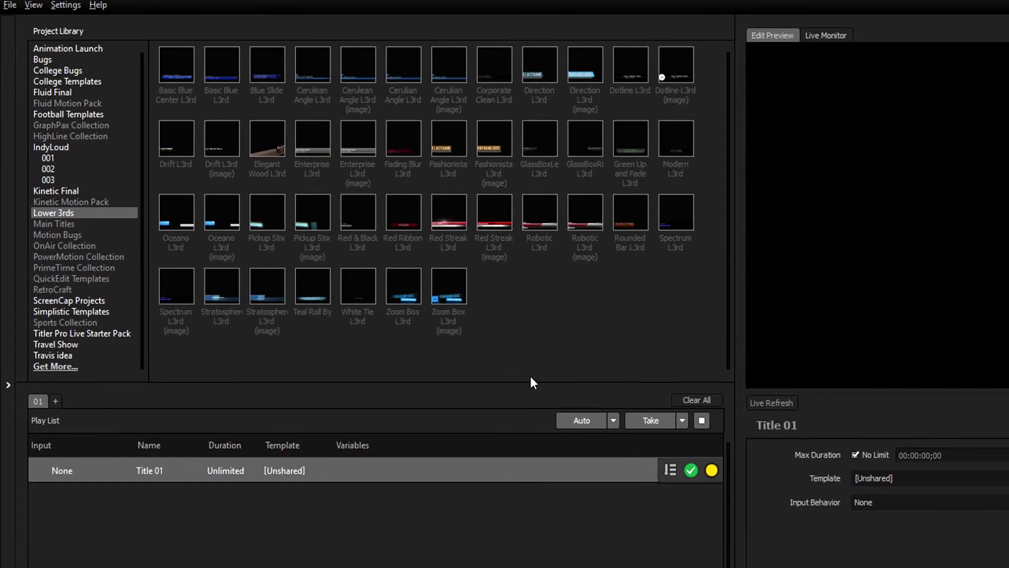
Apply Zoom Box L3rd to Title 01 with the presenter's name and subtitle 'Newtek TriCaster'.
double_click(413, 298)
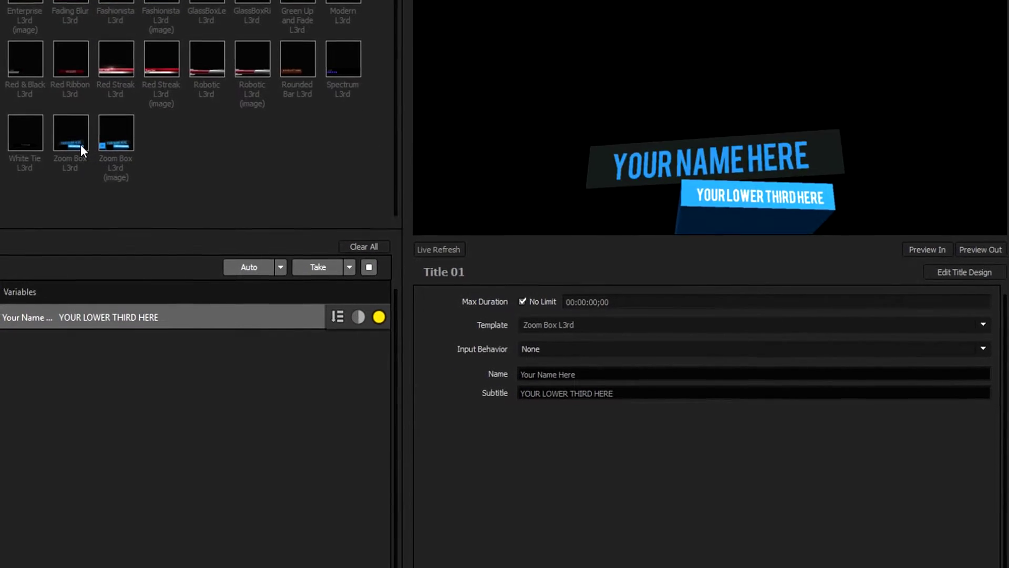
text(REX OLSON)
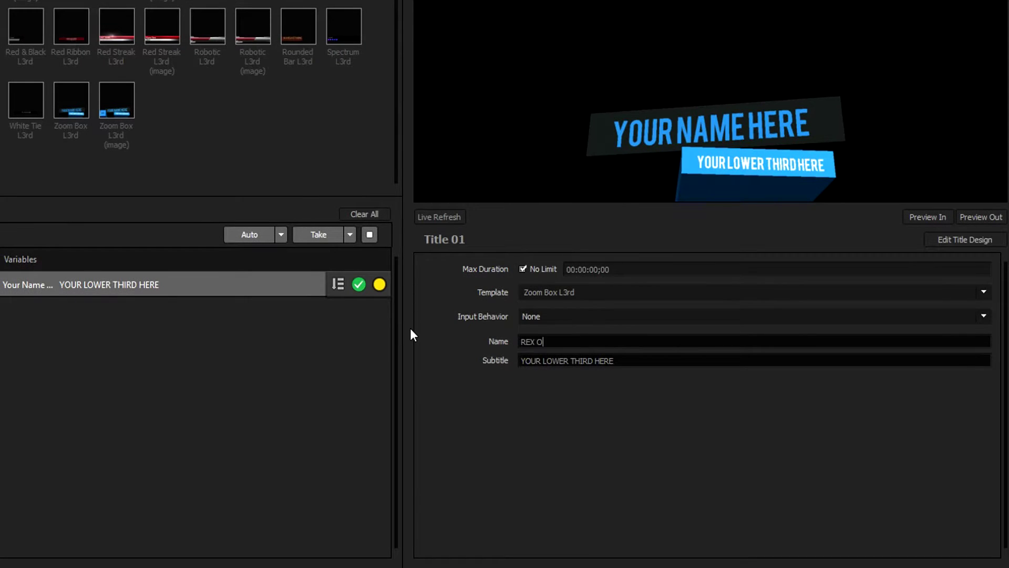
key(Tab)
text(Newtek TriCaster)
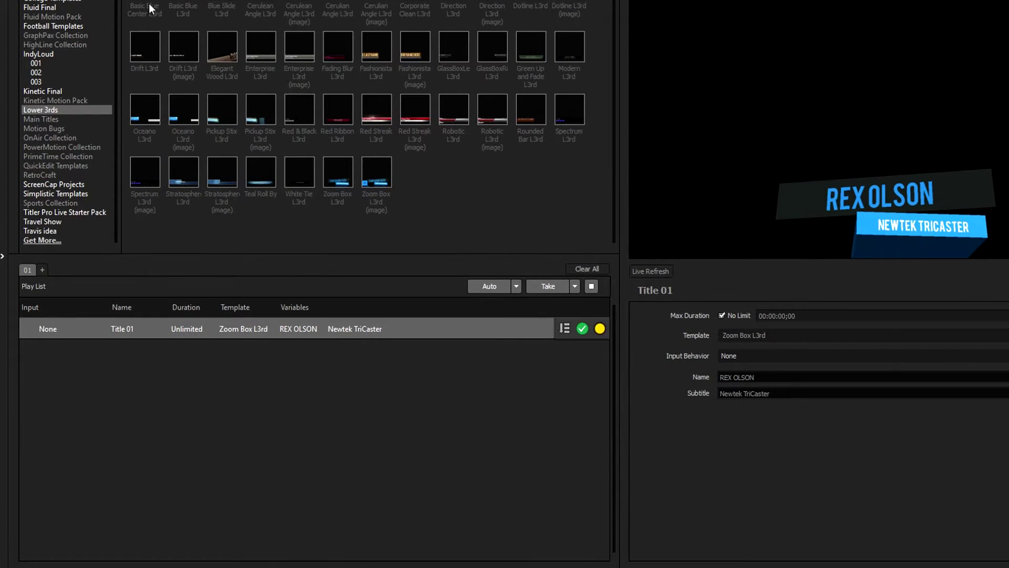
Add Basic Blue Center and Direction L3rd titles, then auto-play the list with Title 01 cued.
drag(163, 22, 265, 322)
drag(453, 13, 489, 394)
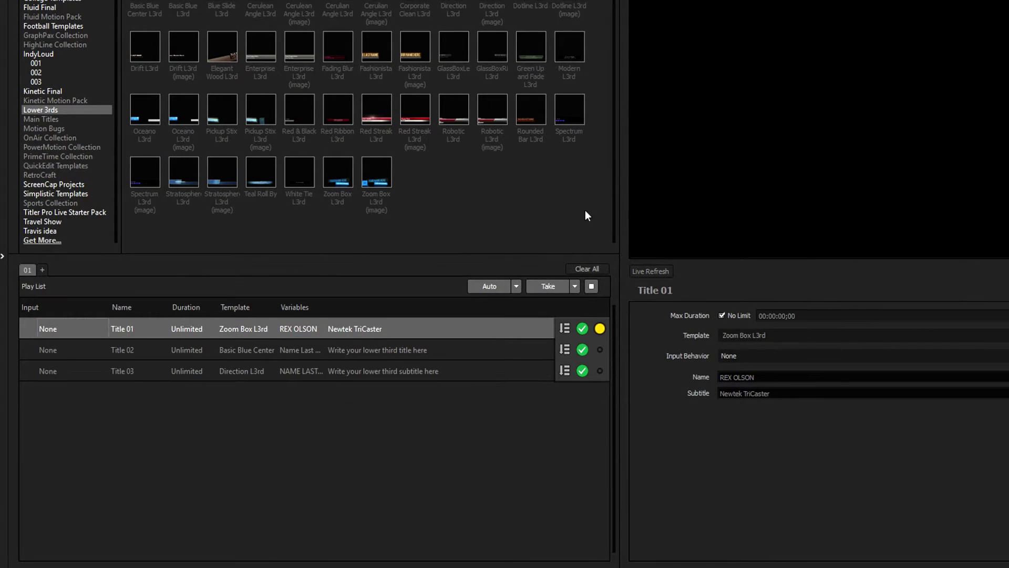
click(500, 286)
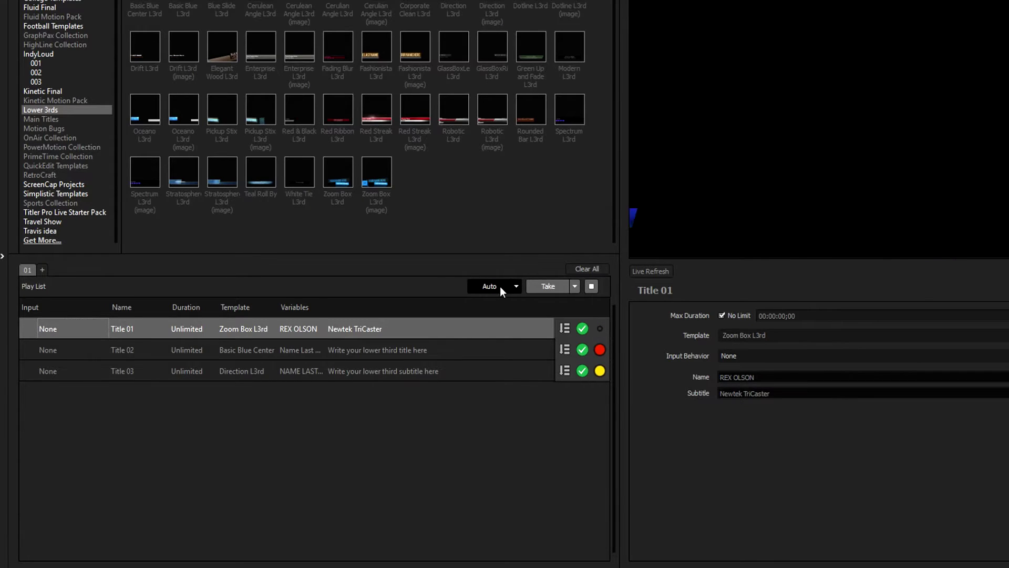
click(594, 327)
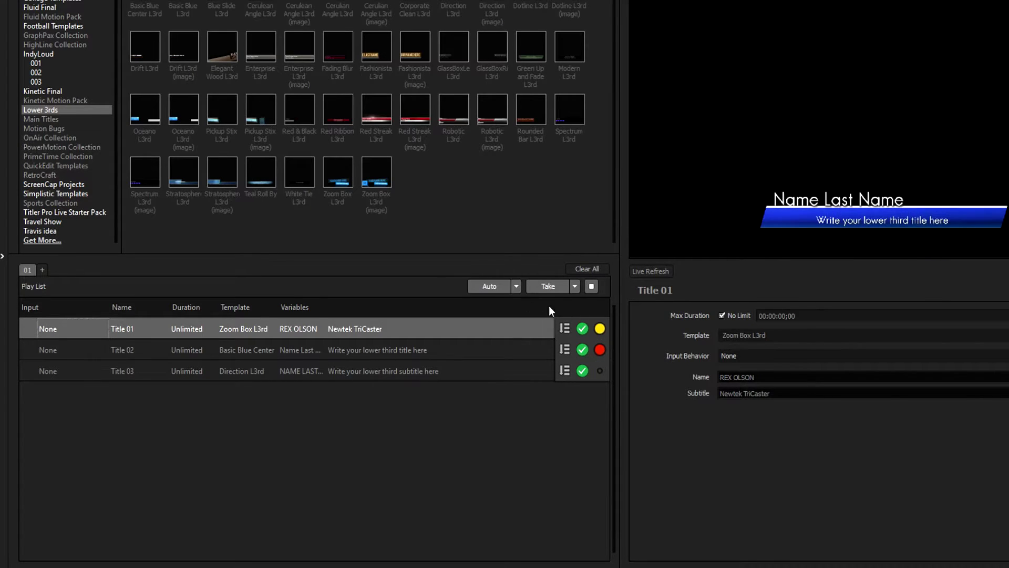
click(494, 286)
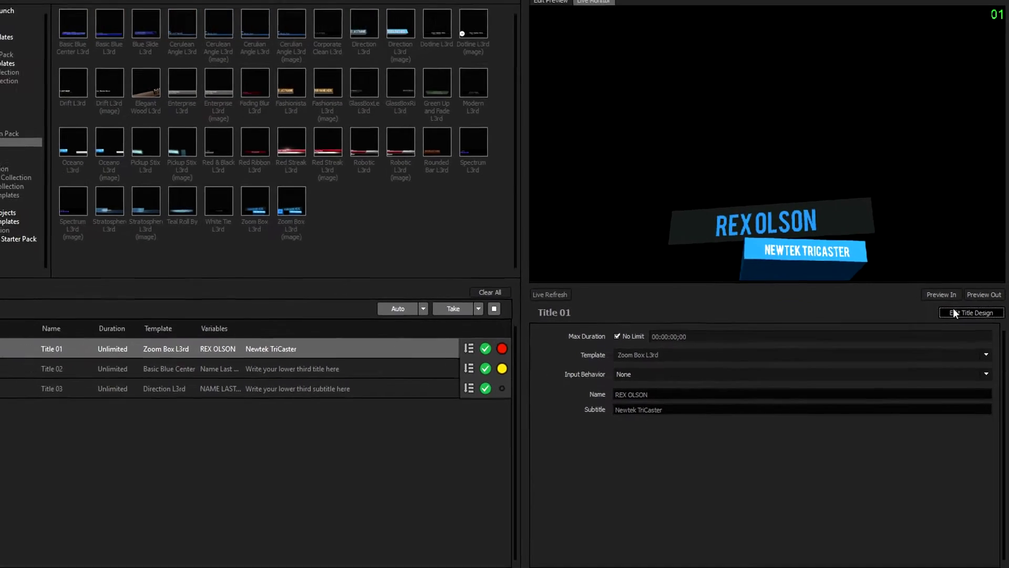
In the title designer, scrub to 0:00:02;25, italicize the name and tilt the background rectangle in 3-D.
click(955, 313)
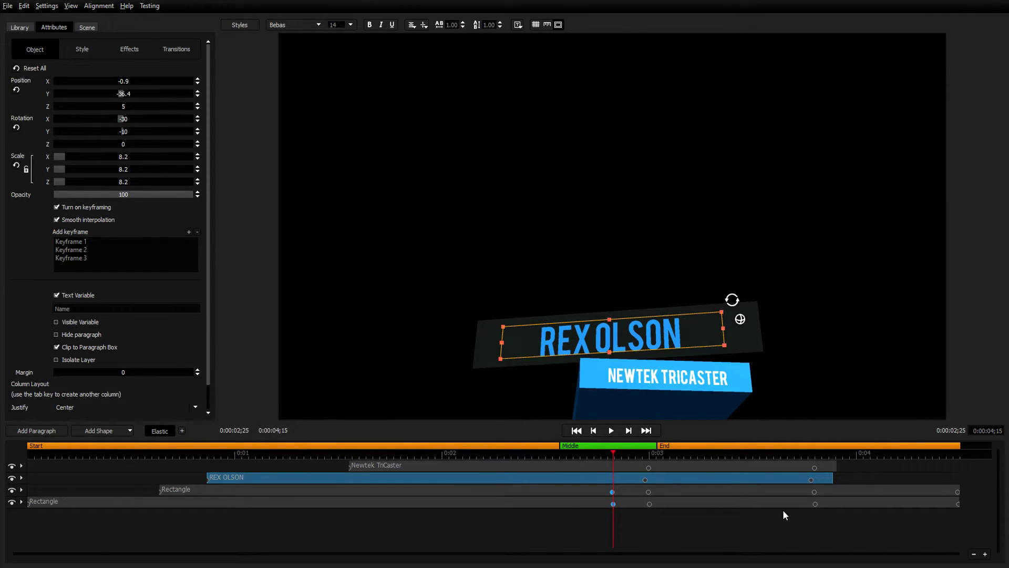
drag(607, 451, 611, 497)
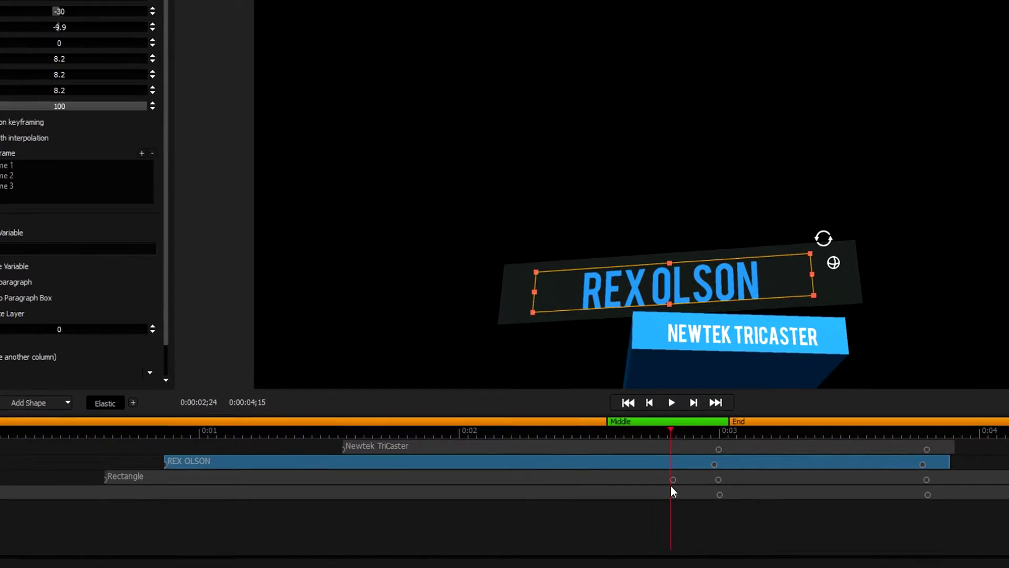
drag(672, 486, 686, 488)
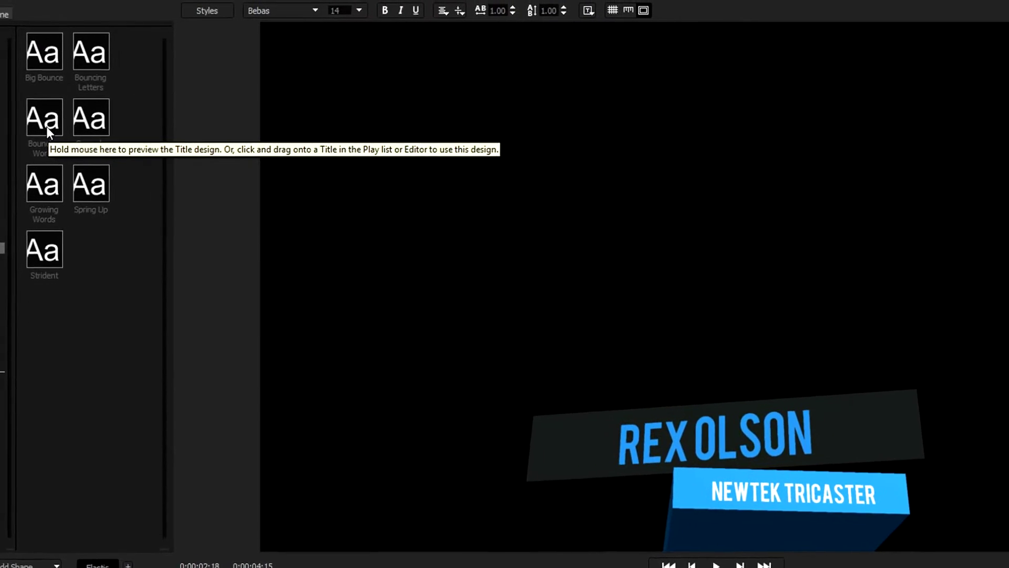
click(405, 10)
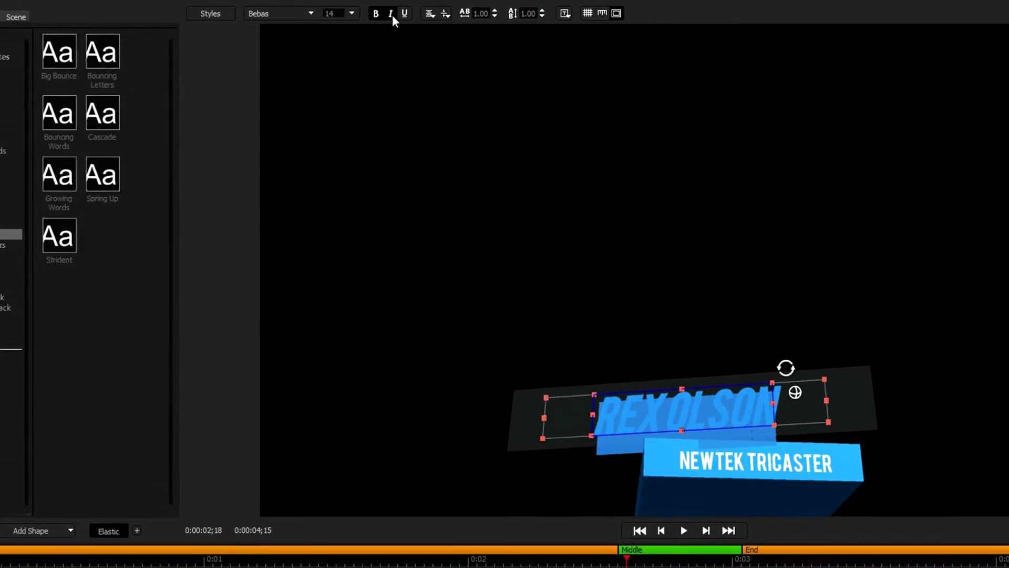
drag(865, 402, 654, 309)
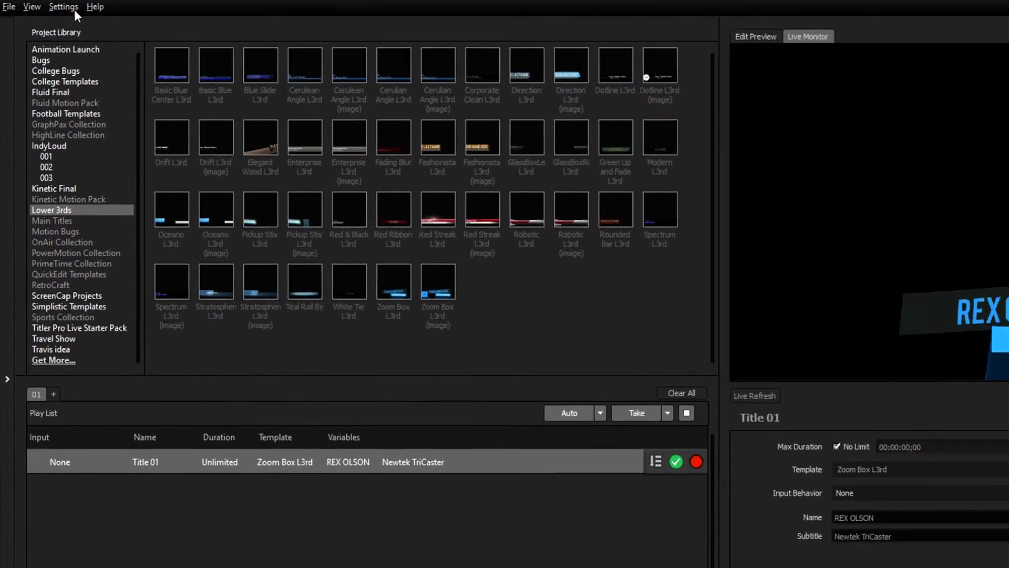
Confirm NDI as the output device in Settings.
click(76, 7)
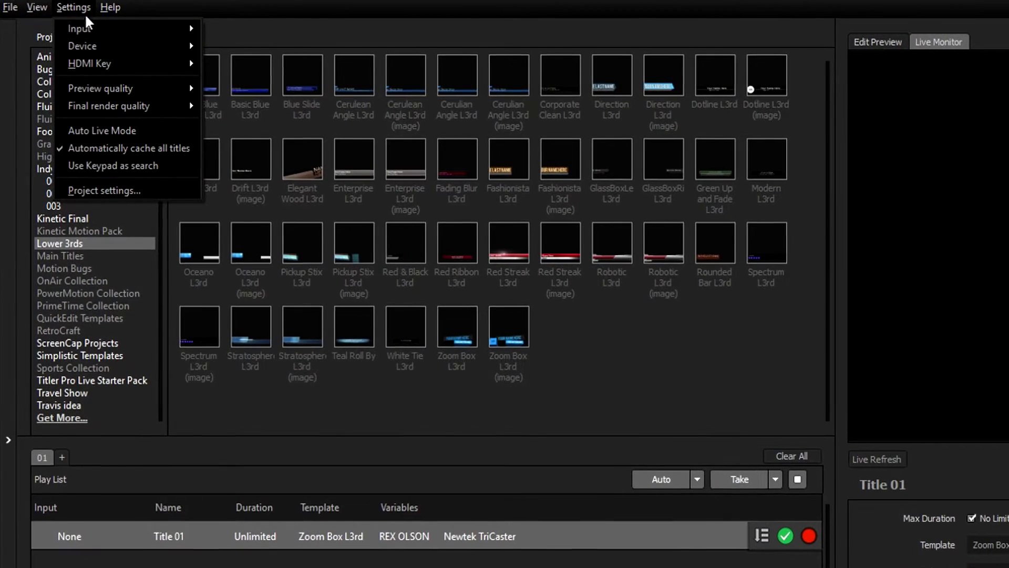
mouse_move(74, 41)
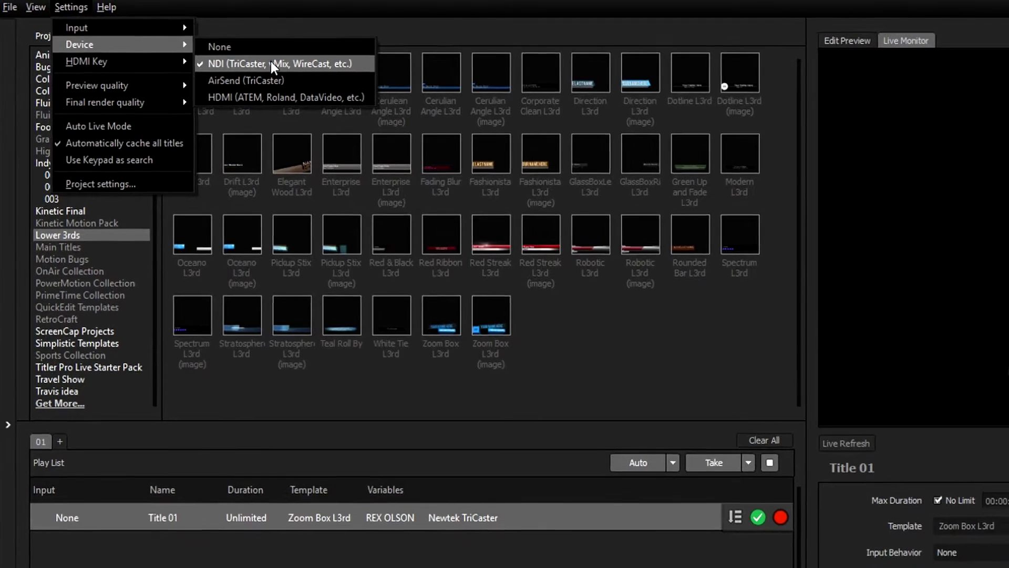
click(280, 65)
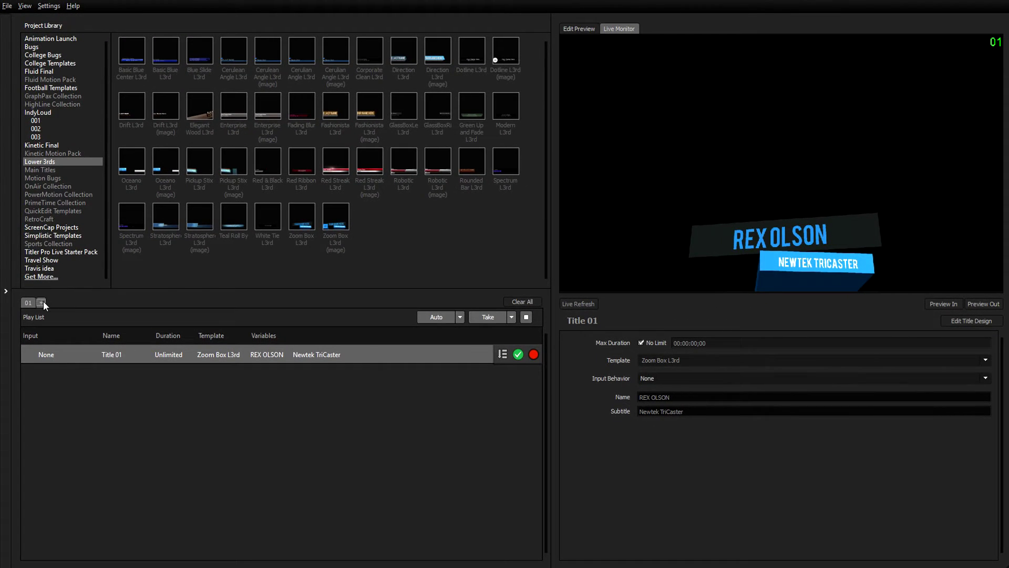
Add playlists 02 and 03 and rename the first playlist 'Lower Thirds'.
click(42, 302)
click(56, 302)
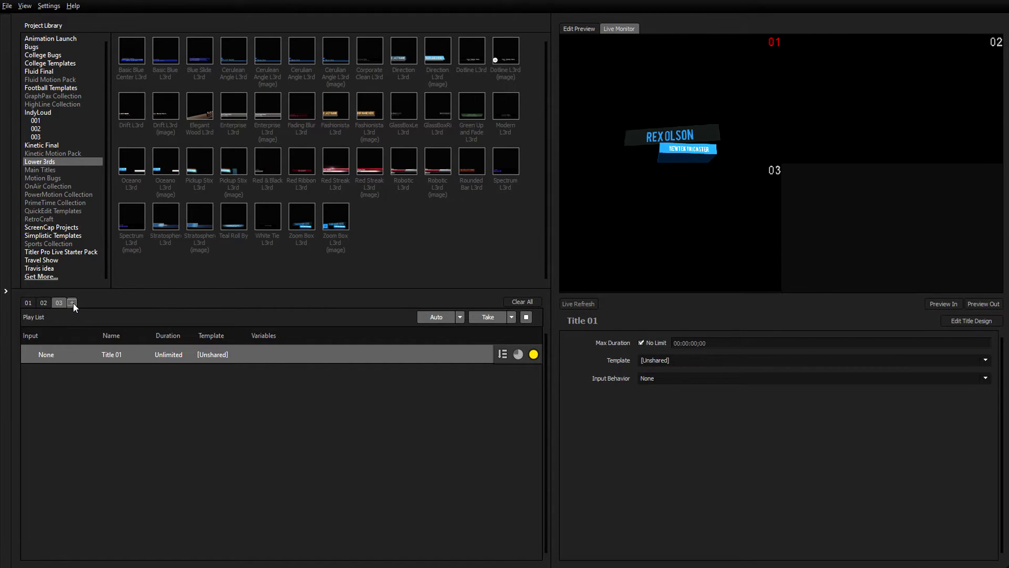
click(34, 301)
double_click(32, 301)
text(Lowe)
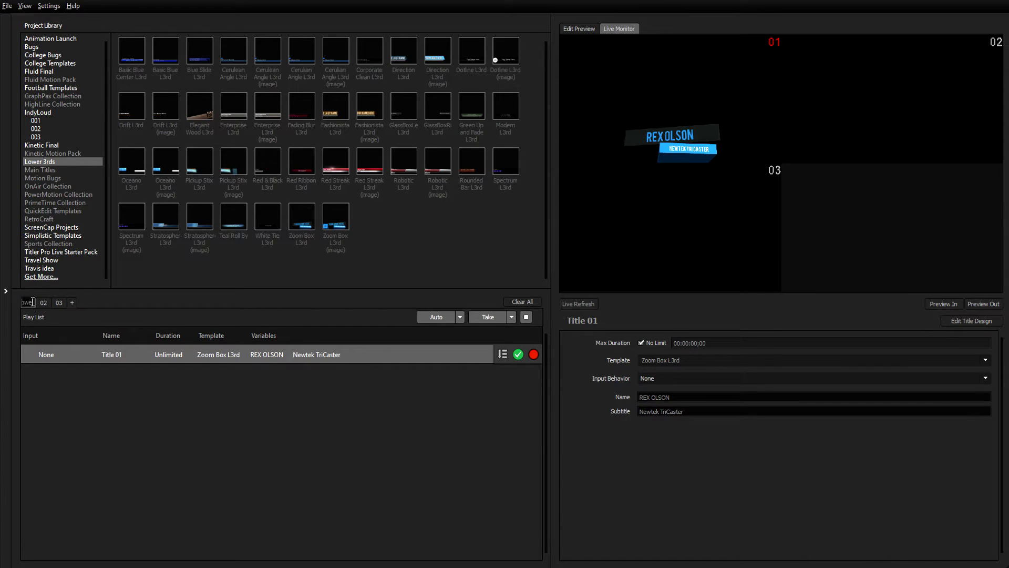
text(r Thirds)
key(Return)
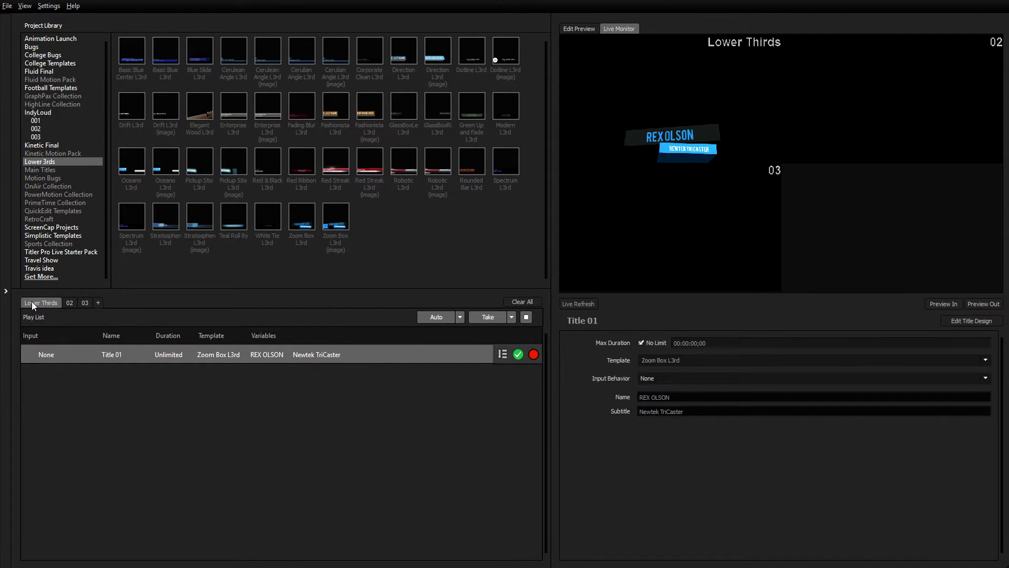
click(74, 301)
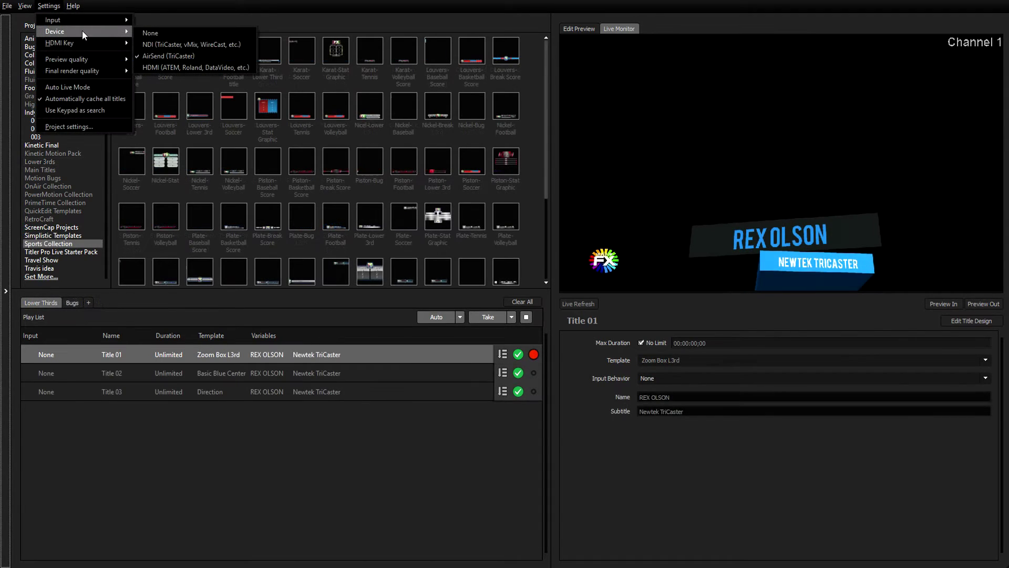
Keep AirSend output, leave Lower Thirds on Channel 1 and send the Bugs playlist to Channel 2.
click(169, 56)
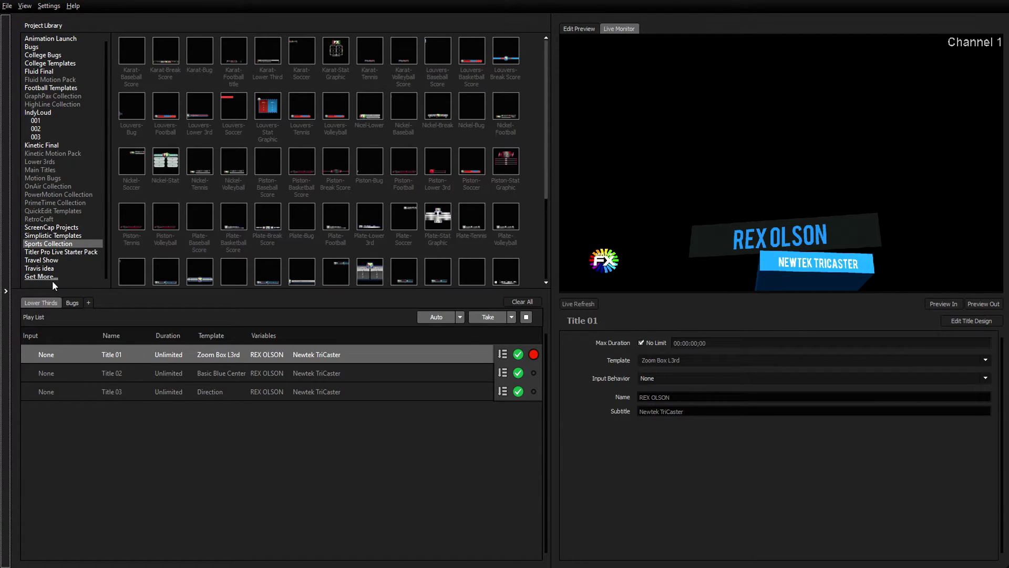
right_click(46, 300)
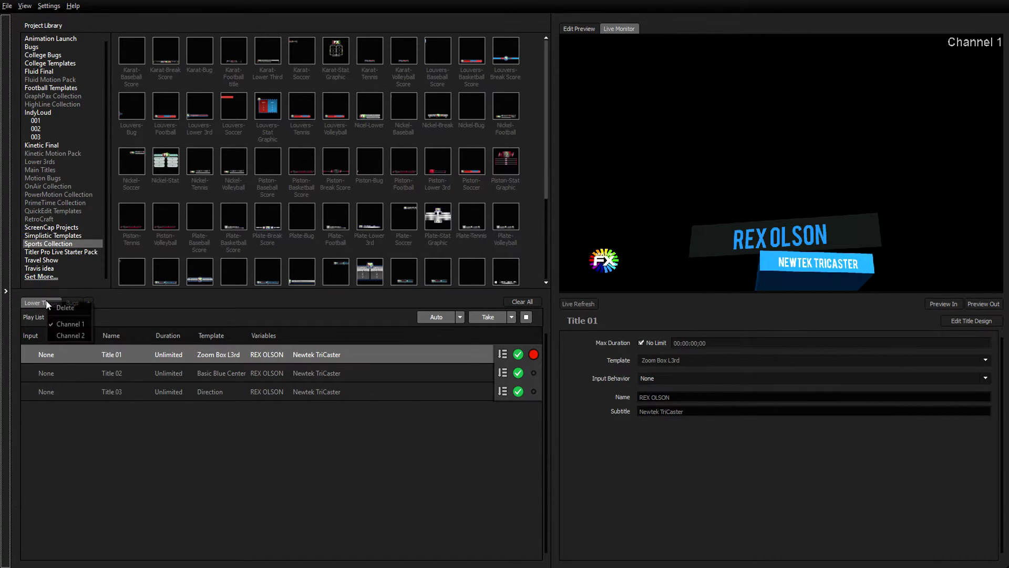
click(59, 320)
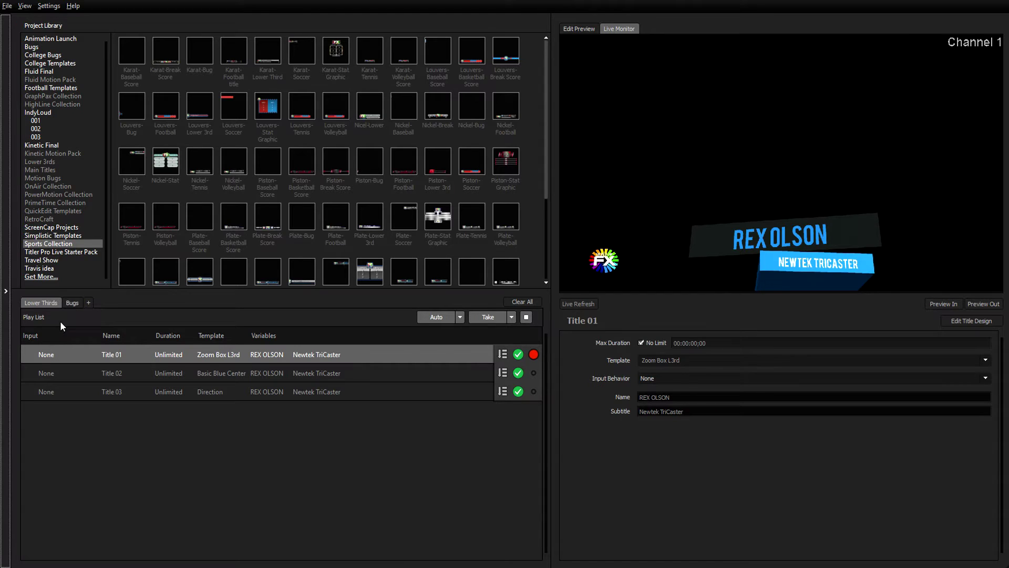
click(71, 302)
right_click(71, 302)
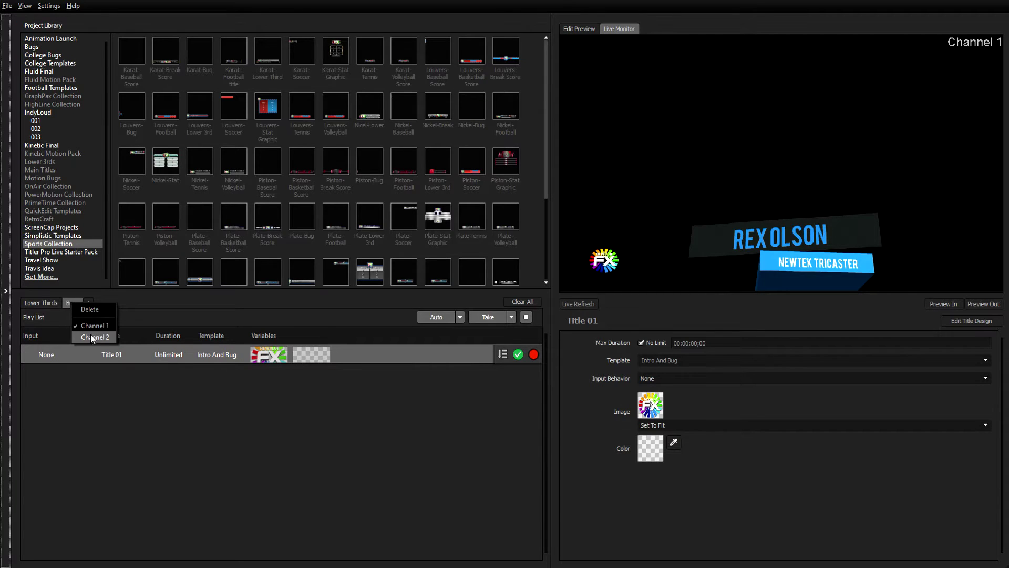
click(92, 337)
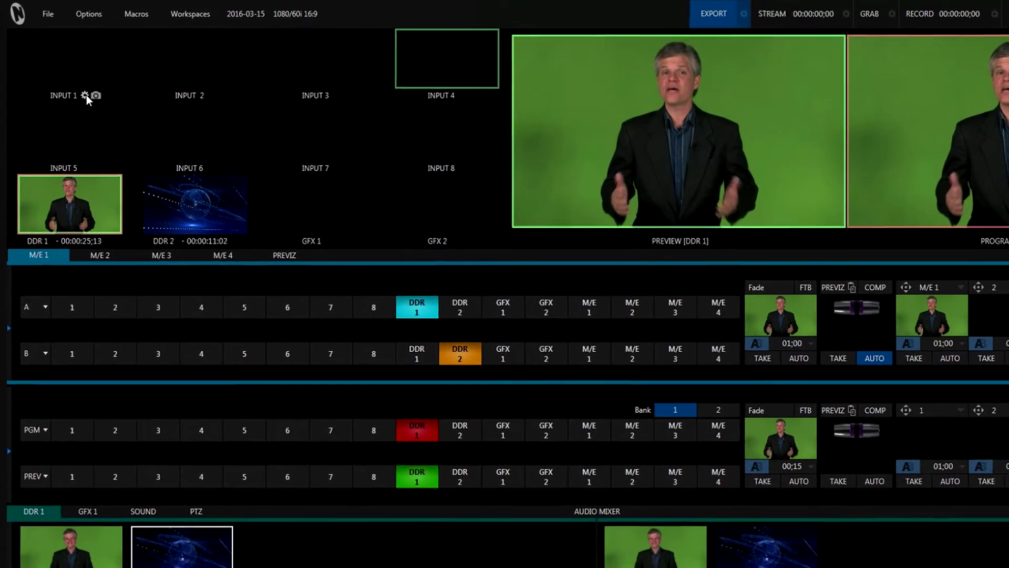
Open Input 1's configuration in TriCaster and list its available sources.
click(80, 88)
click(210, 178)
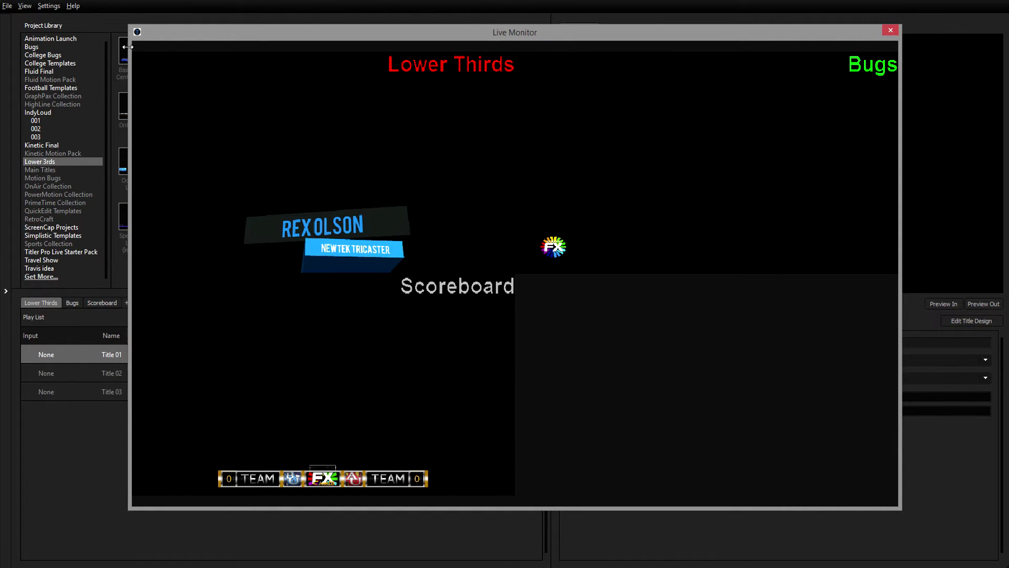
Reopen the floating Live Monitor to view Lower Thirds, Bugs and Scoreboard outputs, then close it.
click(898, 29)
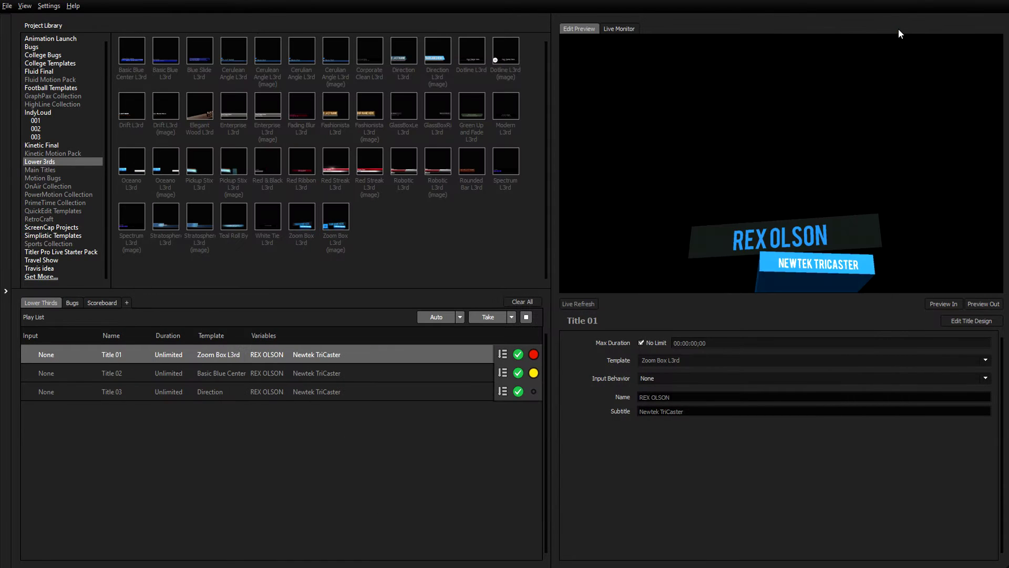
click(24, 7)
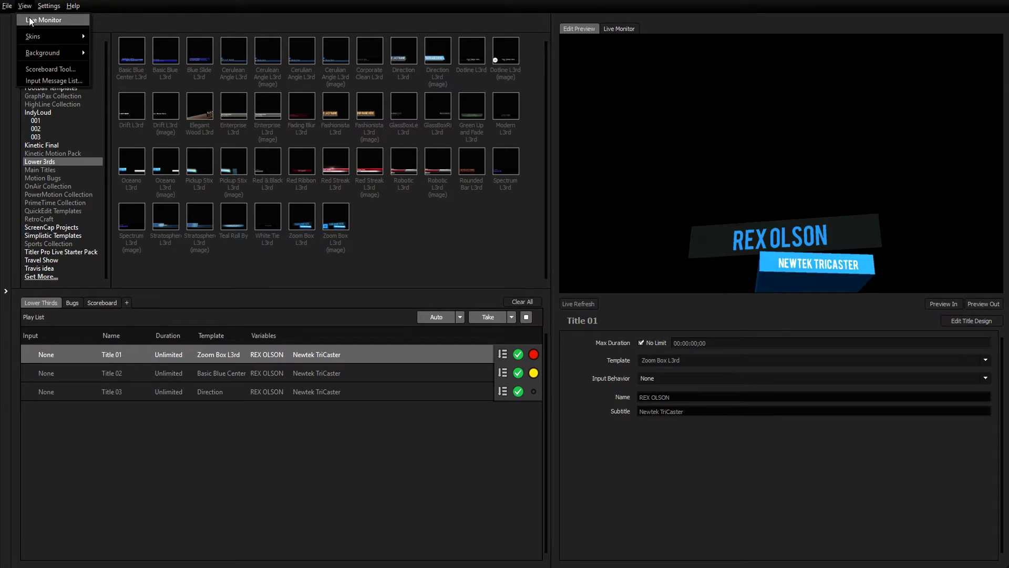
click(29, 18)
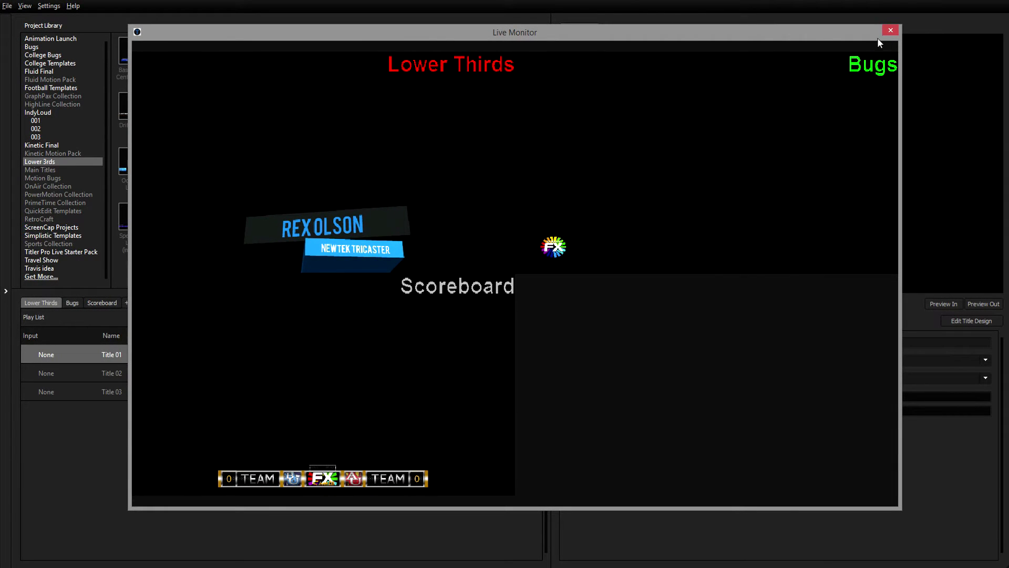
click(888, 30)
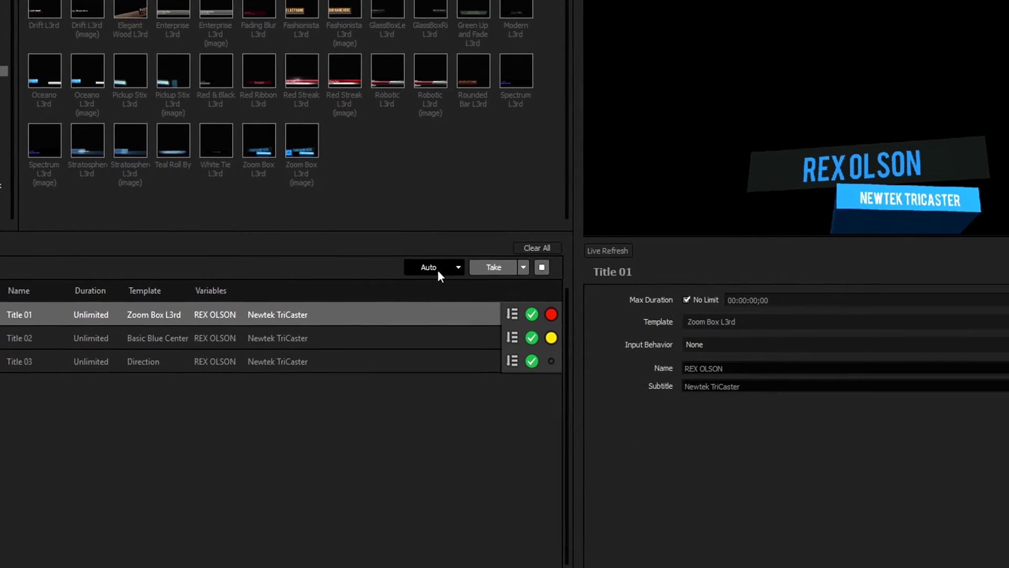
Auto-play the playlist, take the next title, stop playback, then replay Title 01's Zoom Box lower third.
click(387, 323)
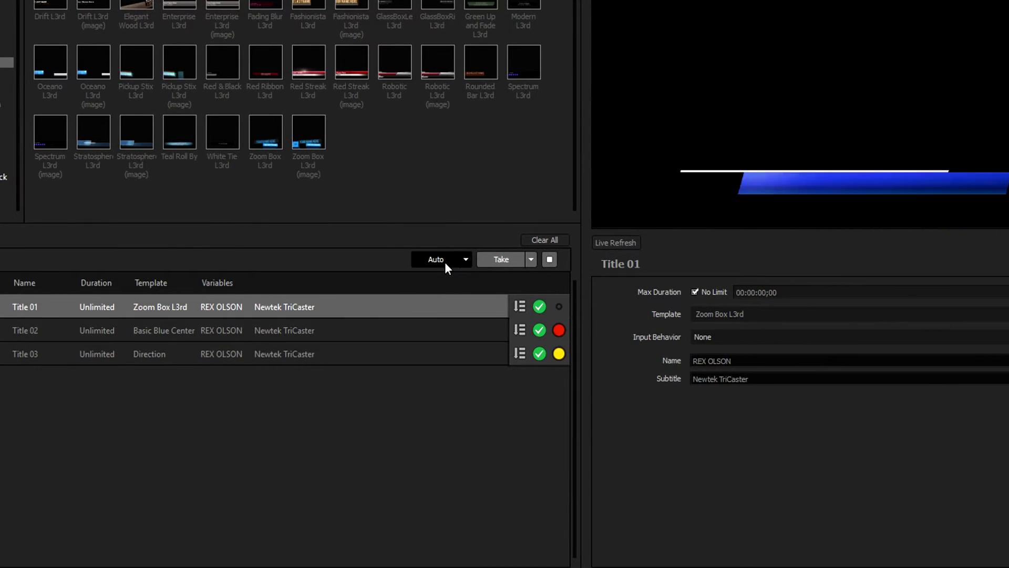
click(510, 258)
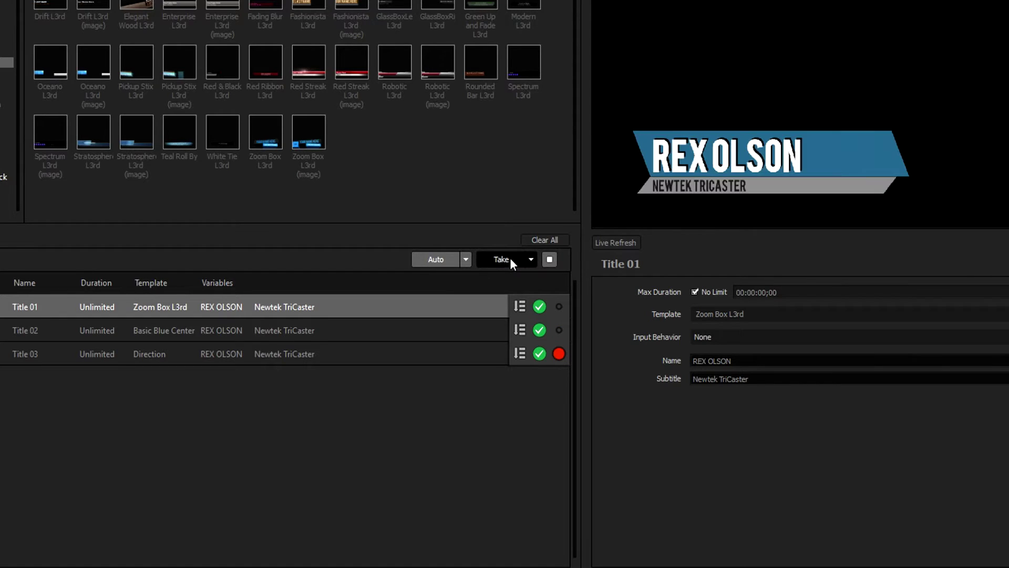
click(550, 260)
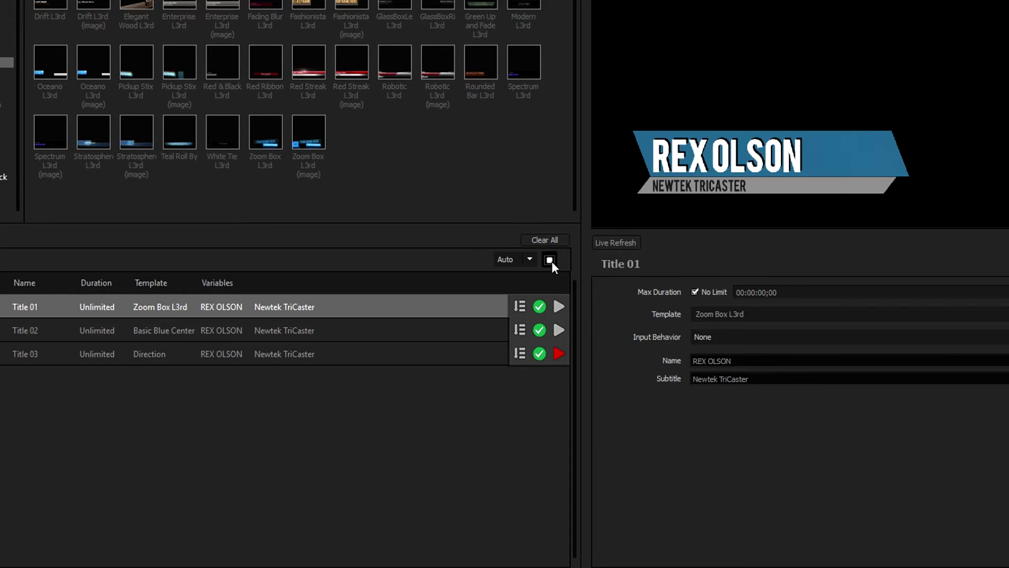
click(557, 305)
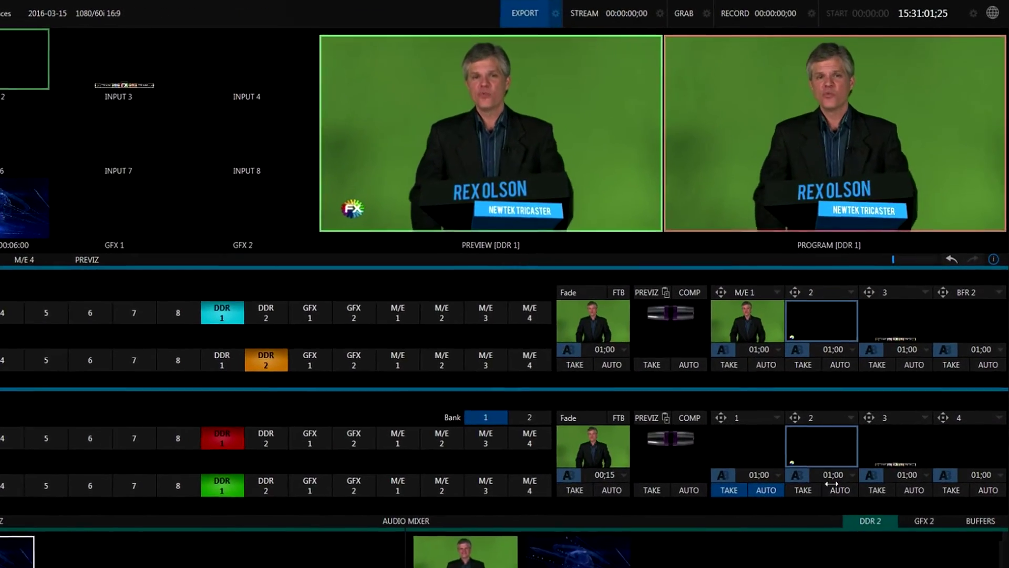
Take overlay 2, the FX bug, into Program alongside the name lower third.
click(833, 485)
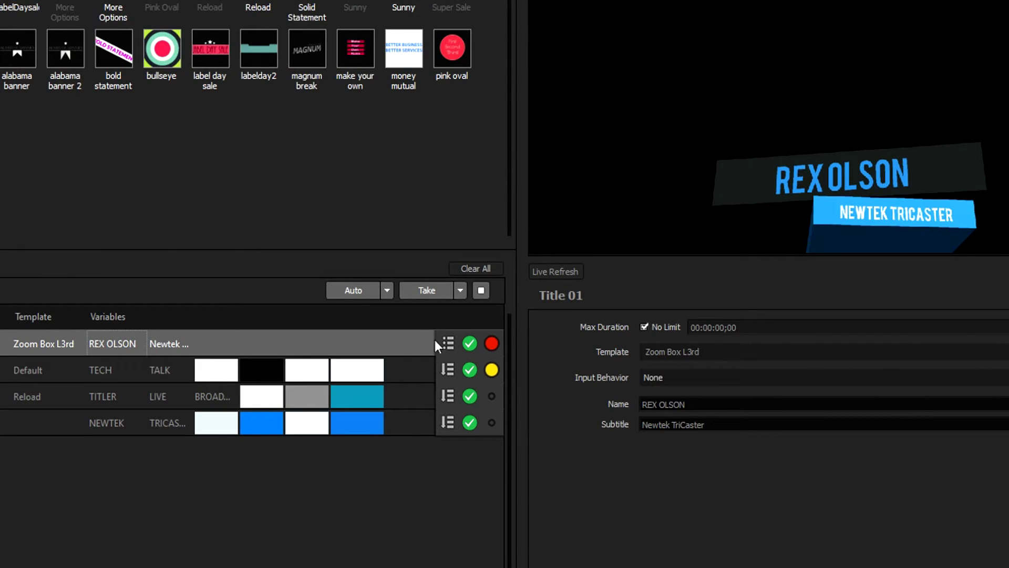
Auto-play TECH / TALK and TITLER LIVE, then take TITLER LIVE and Title 01 off air.
click(351, 290)
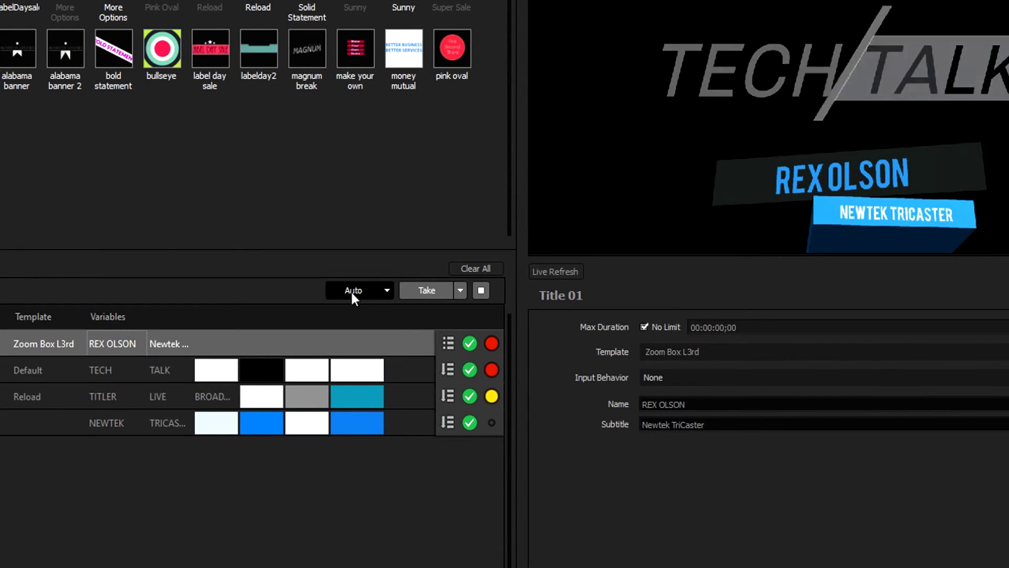
click(351, 291)
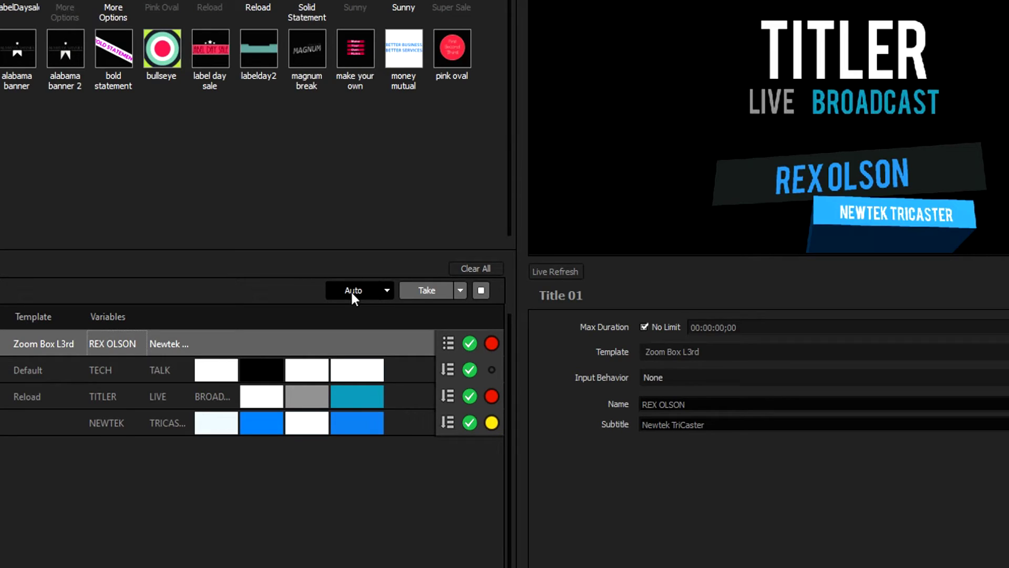
click(351, 290)
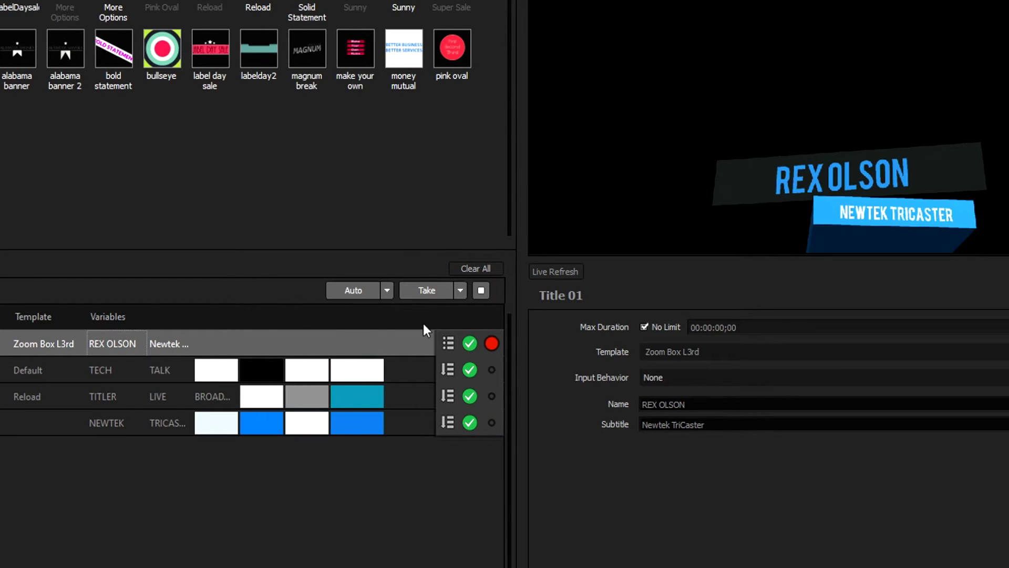
click(362, 290)
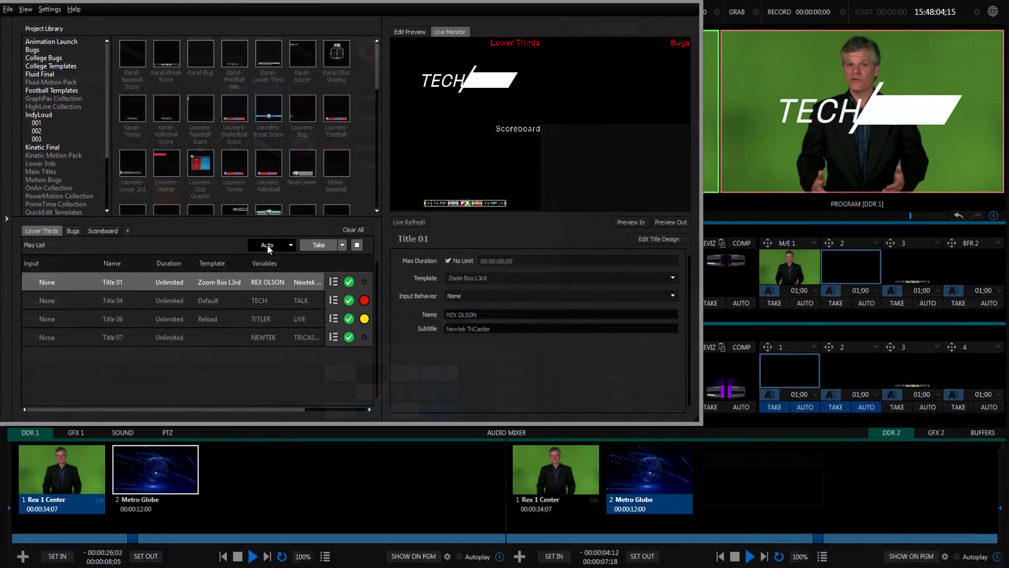
Play TITLER LIVE BROADCAST, stop NEWTEK TRICASTER, and bring the TriCaster switcher forward.
click(315, 245)
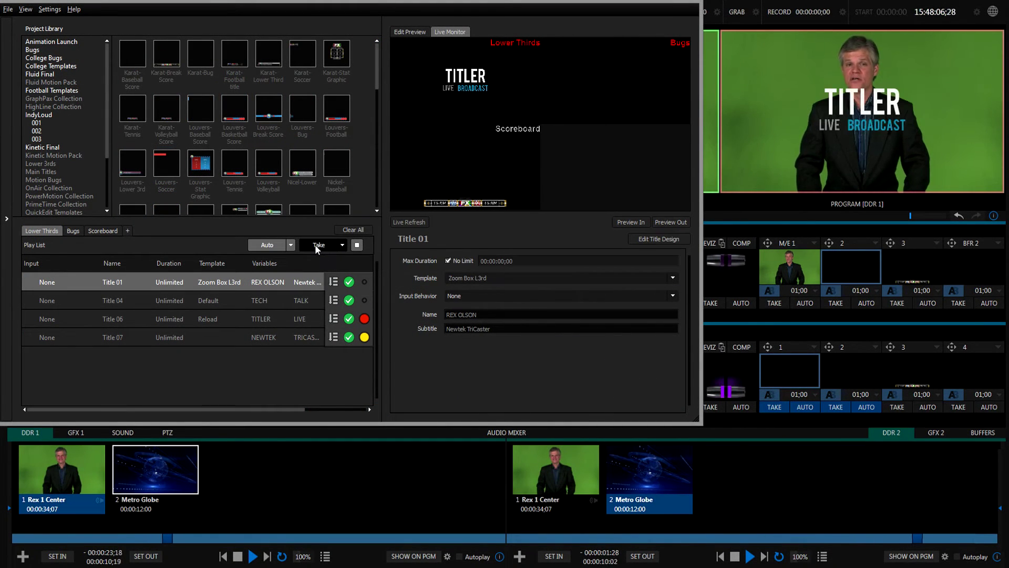
click(364, 335)
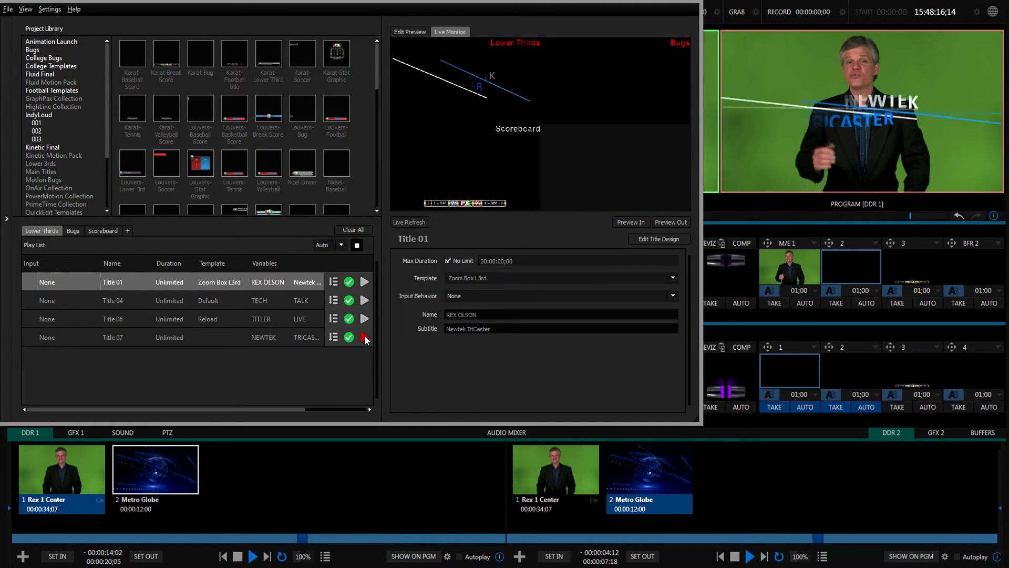
click(716, 10)
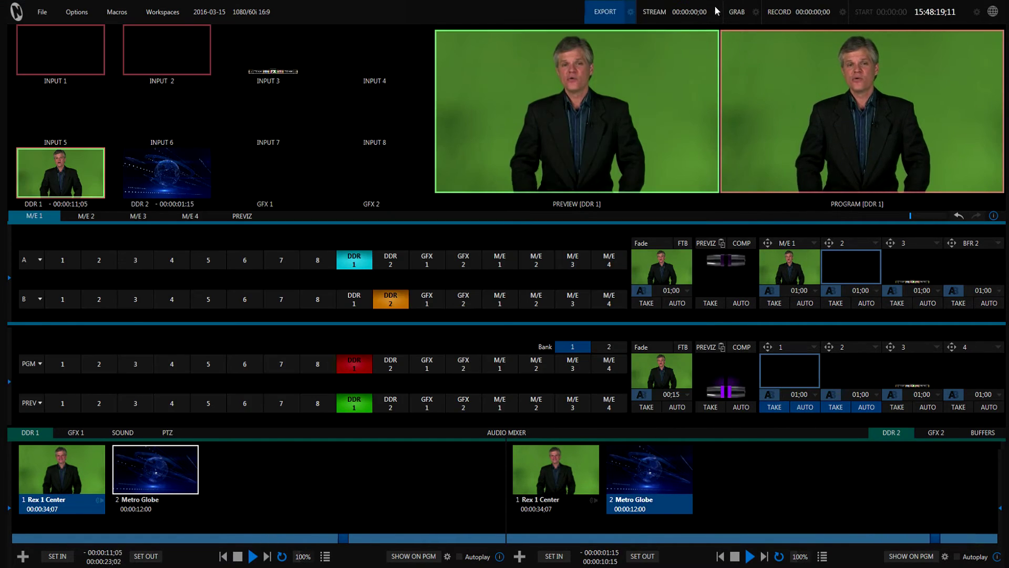
Show the NewBlue macros in Macro Configuration and fire BUG-INOUT with Shift+J.
click(117, 11)
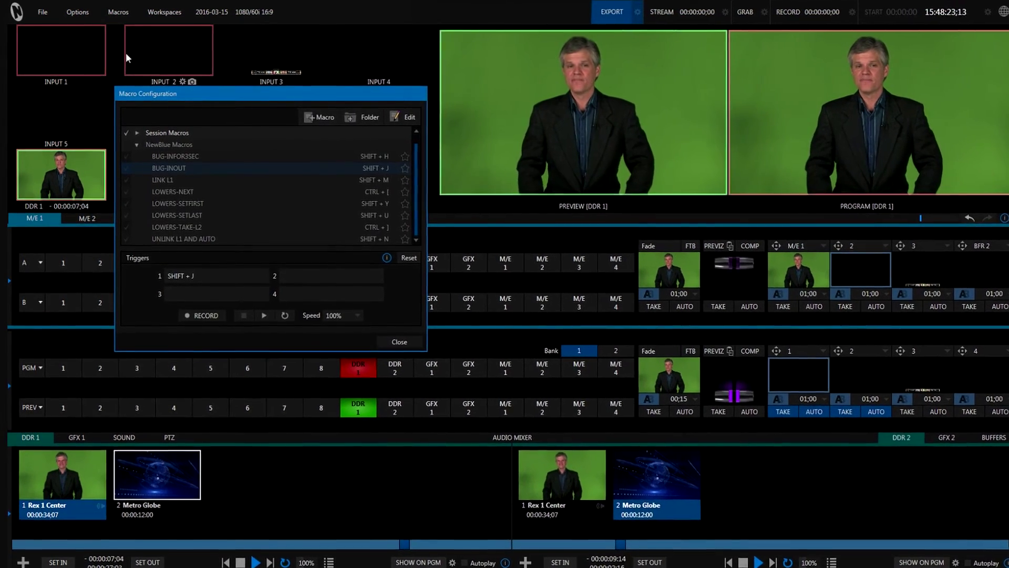
key(shift+j)
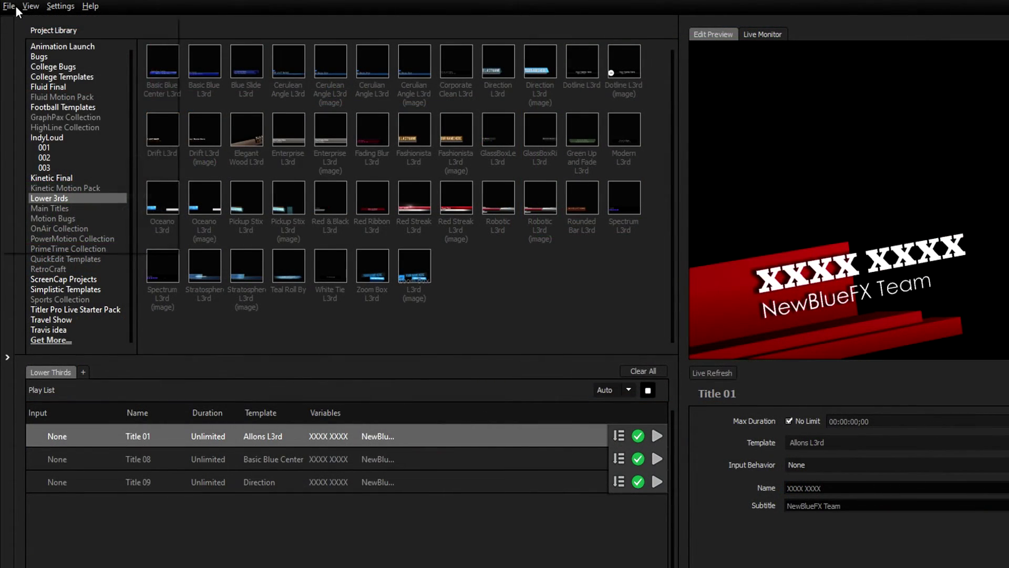
Export the playlist as Titler Live Broadcast CSV.csv and enter a presenter name for Title 01.
click(10, 7)
click(38, 121)
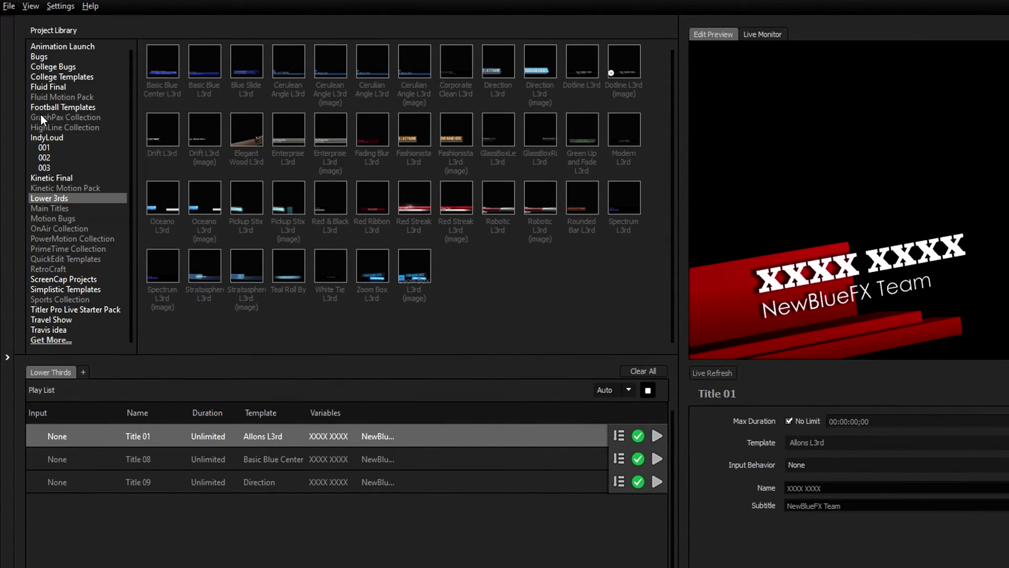
click(170, 401)
text(Titler Live Broadcast CSV.csv)
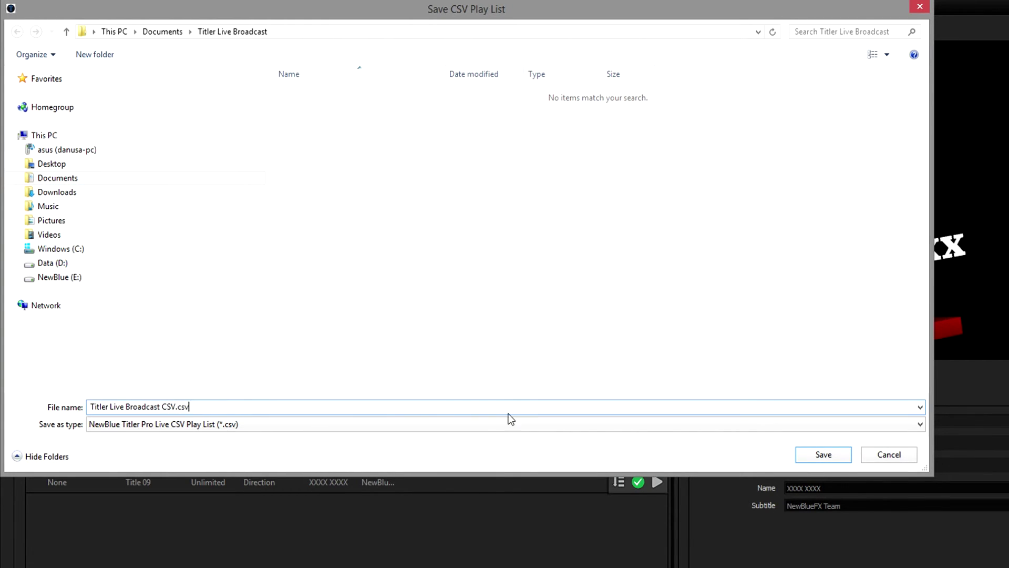
click(823, 454)
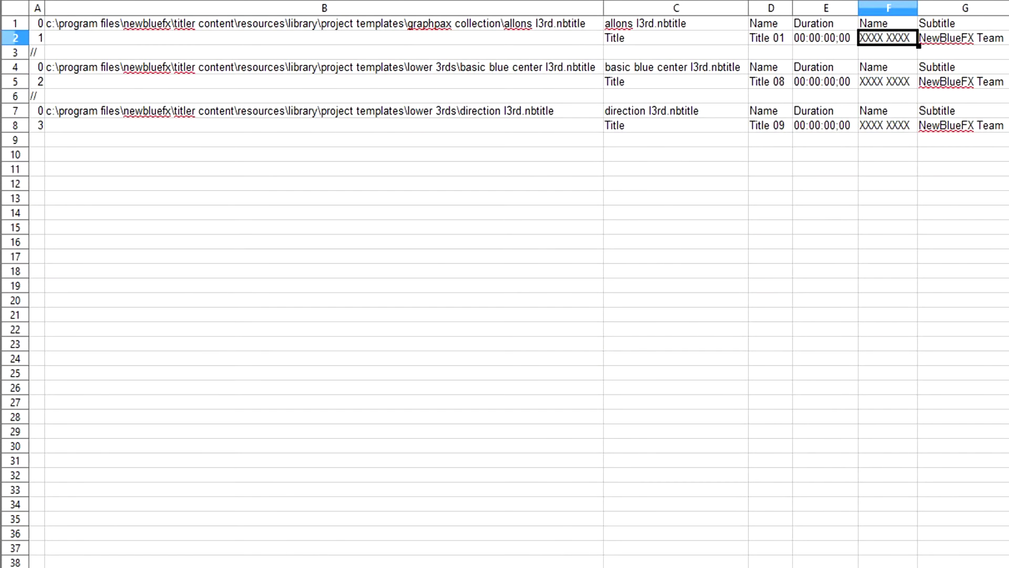
text(Todor Fay)
key(Return)
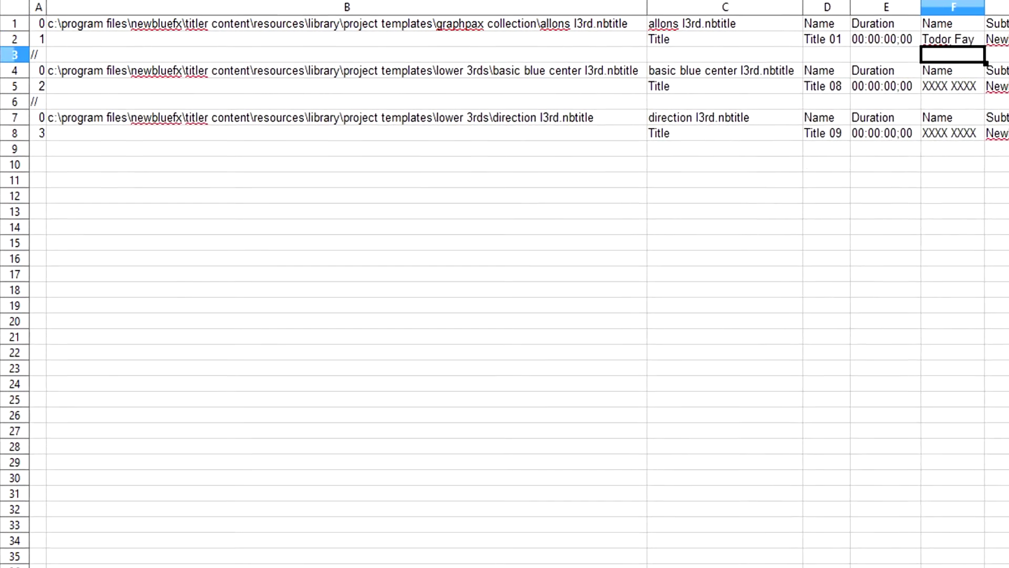
Replace the XXXX XXXX placeholder with presenter names in the remaining Name cells.
click(952, 85)
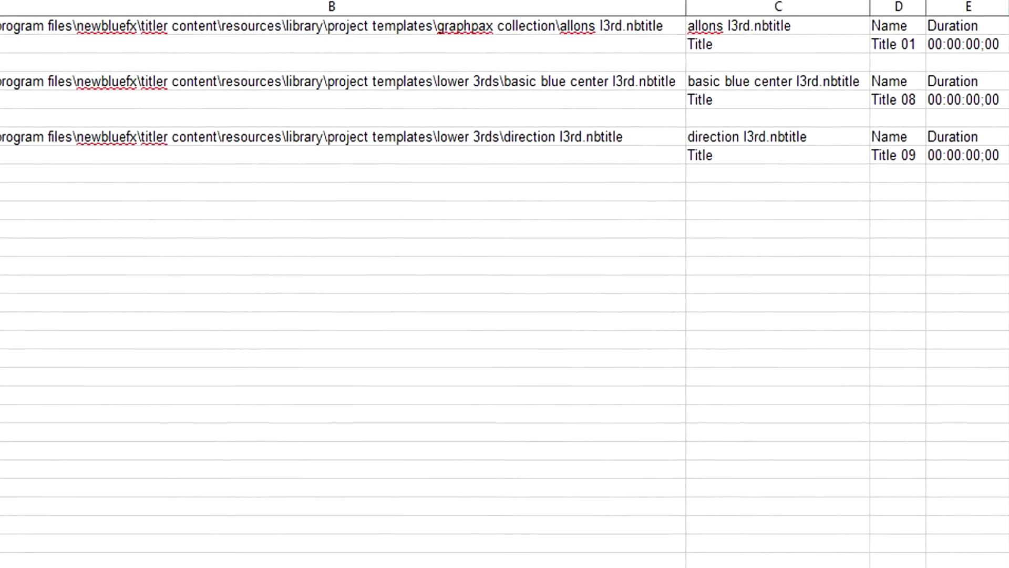
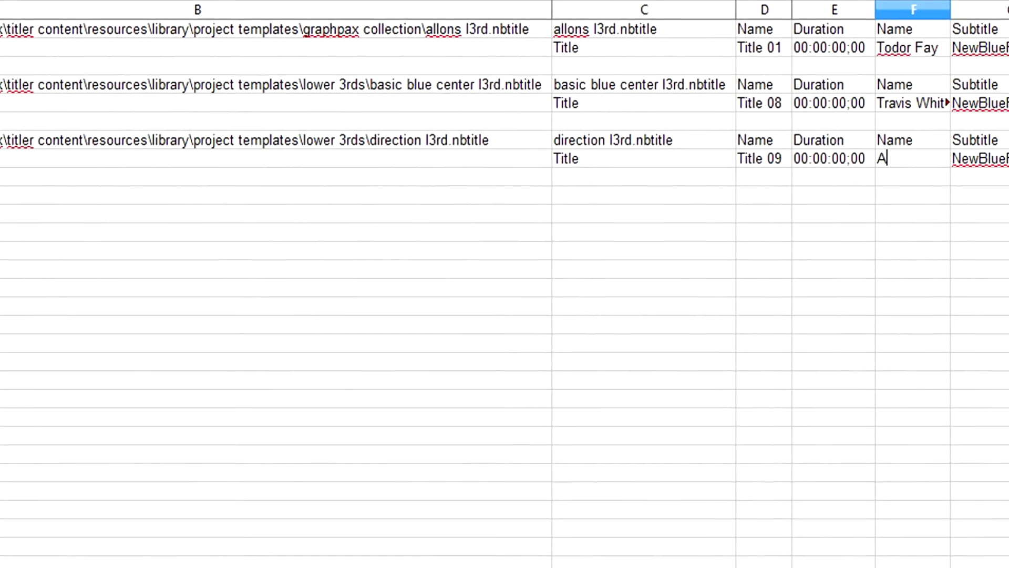
key(Return)
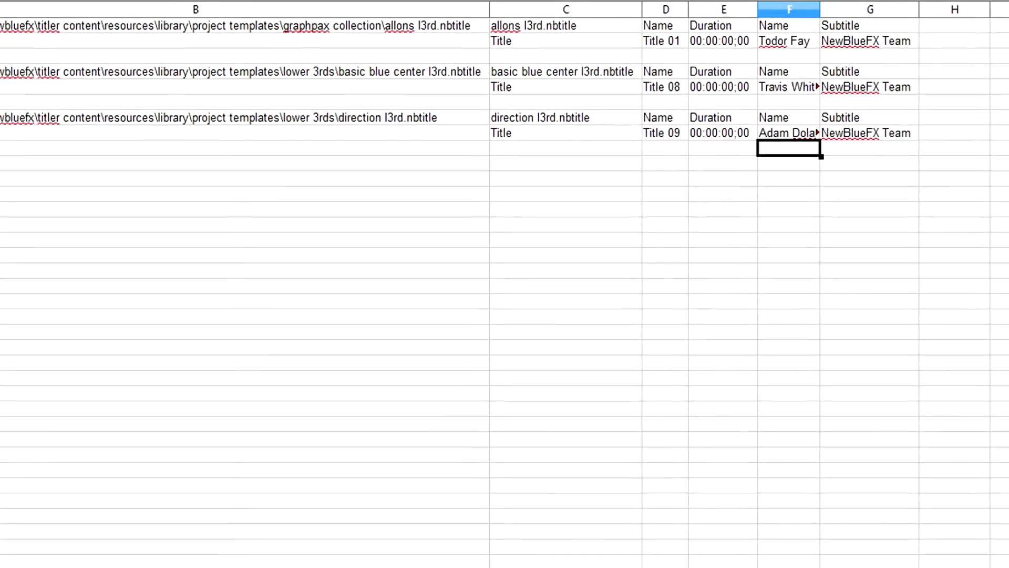
click(8, 6)
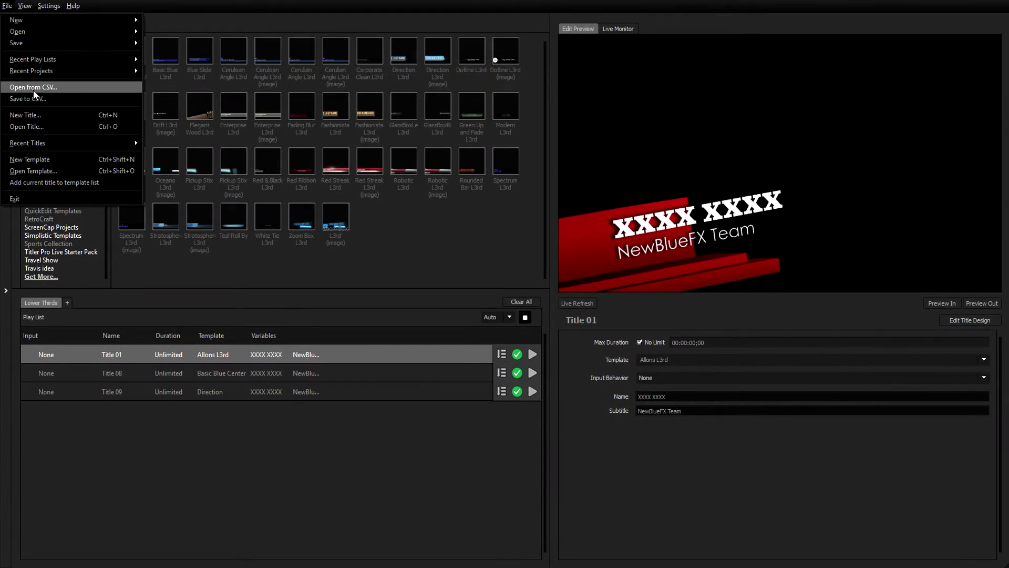
Load Titler Live Broadcast CSV.csv back into the playlist with Open from CSV.
click(33, 88)
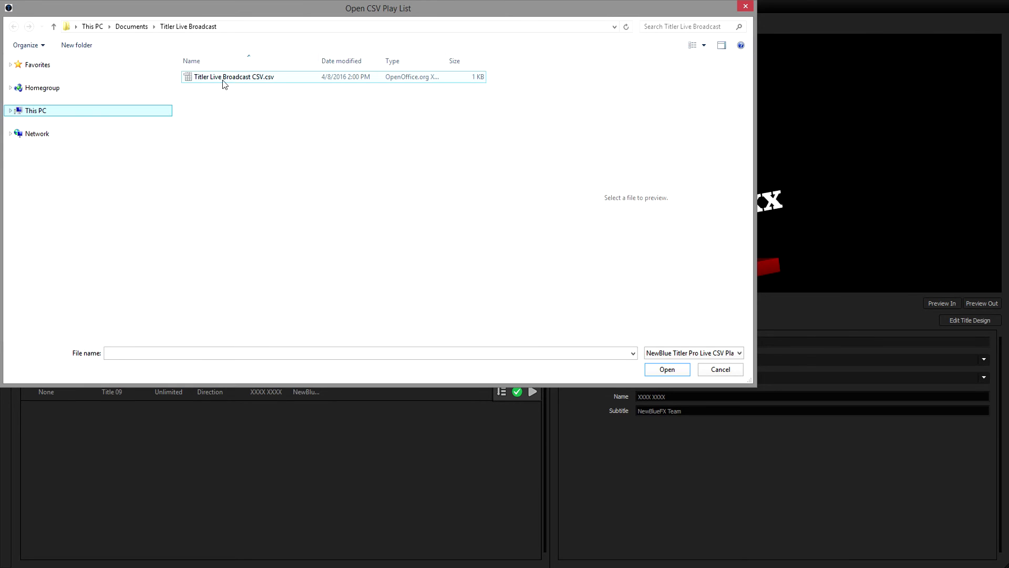
double_click(240, 80)
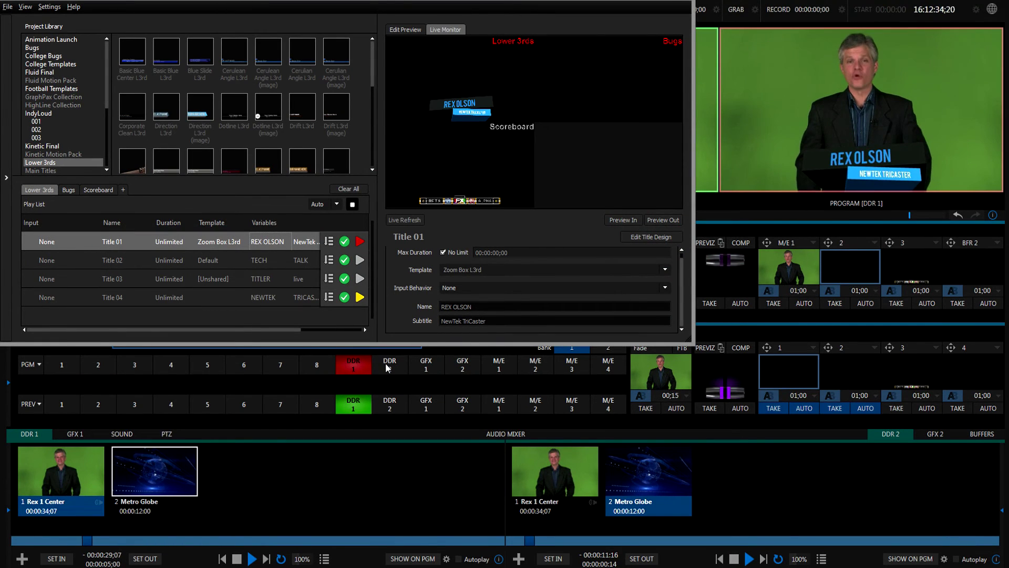
Switch Program to the DDR 2 globe clip and run the BUG-INOUT macro.
click(388, 363)
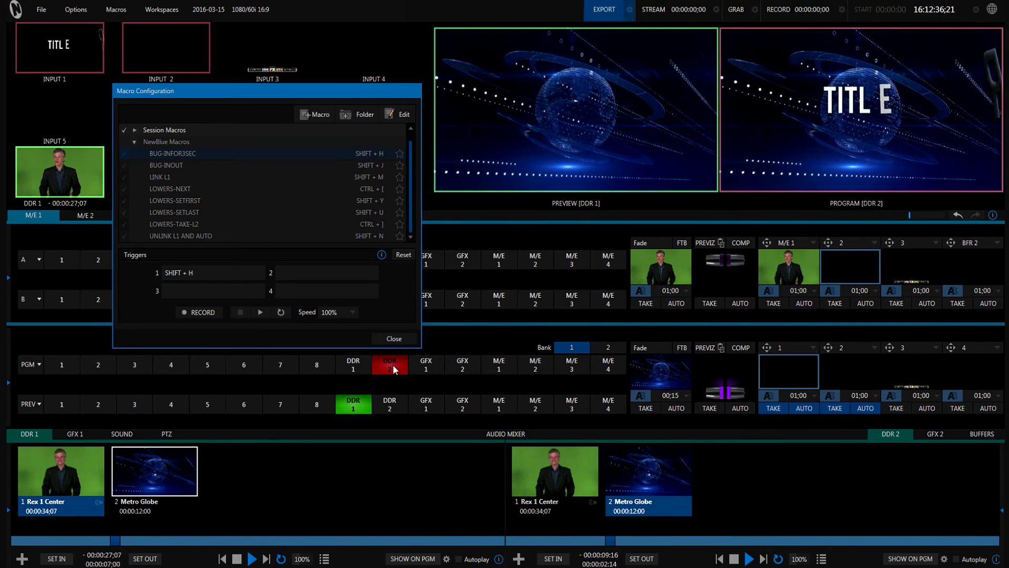
click(181, 164)
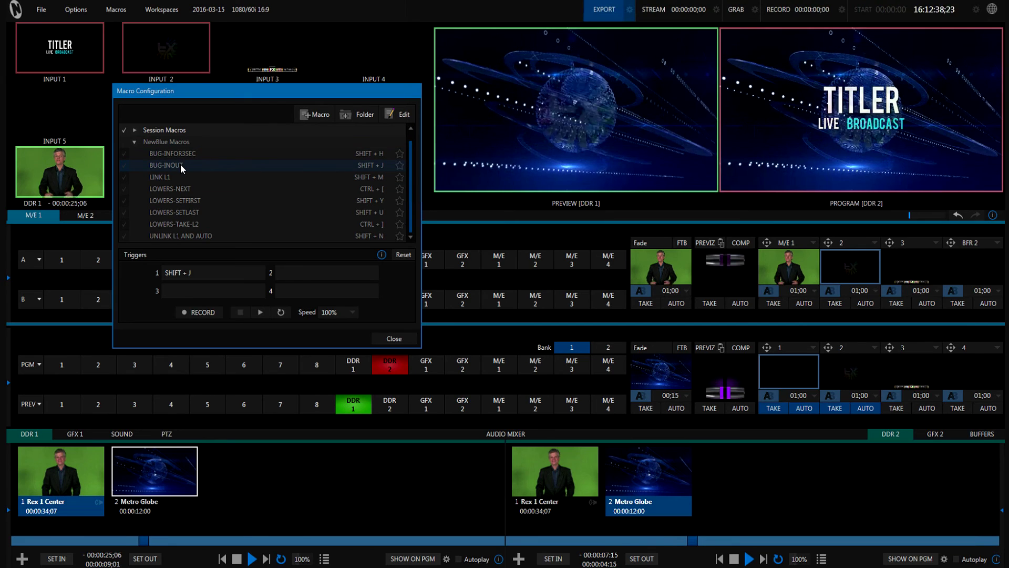